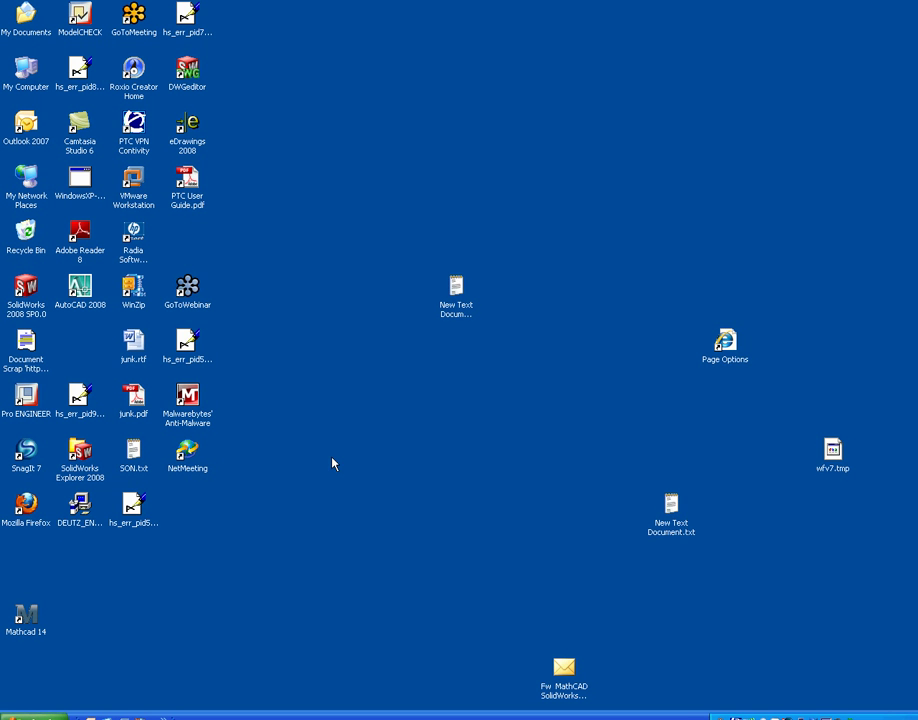
Start SolidWorks and open the part b&r.sldprt.
click(31, 290)
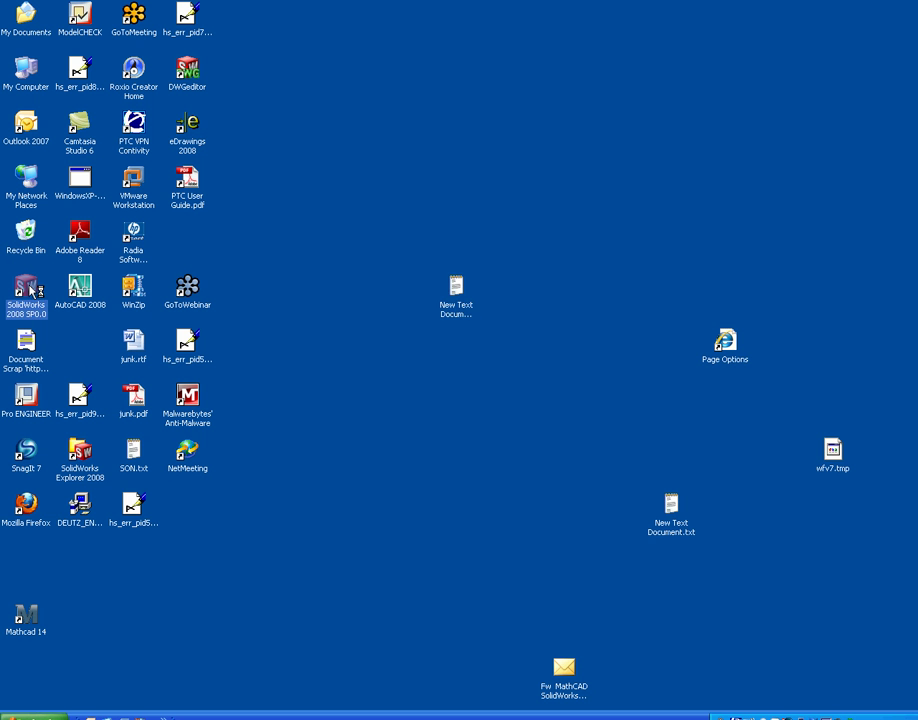
double_click(31, 290)
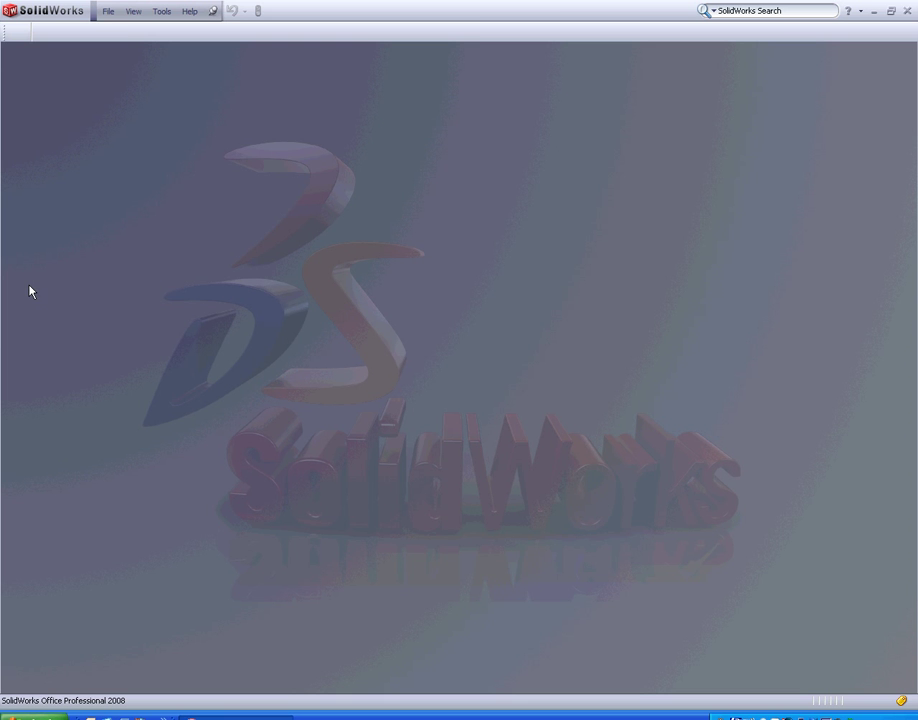
click(107, 12)
click(116, 67)
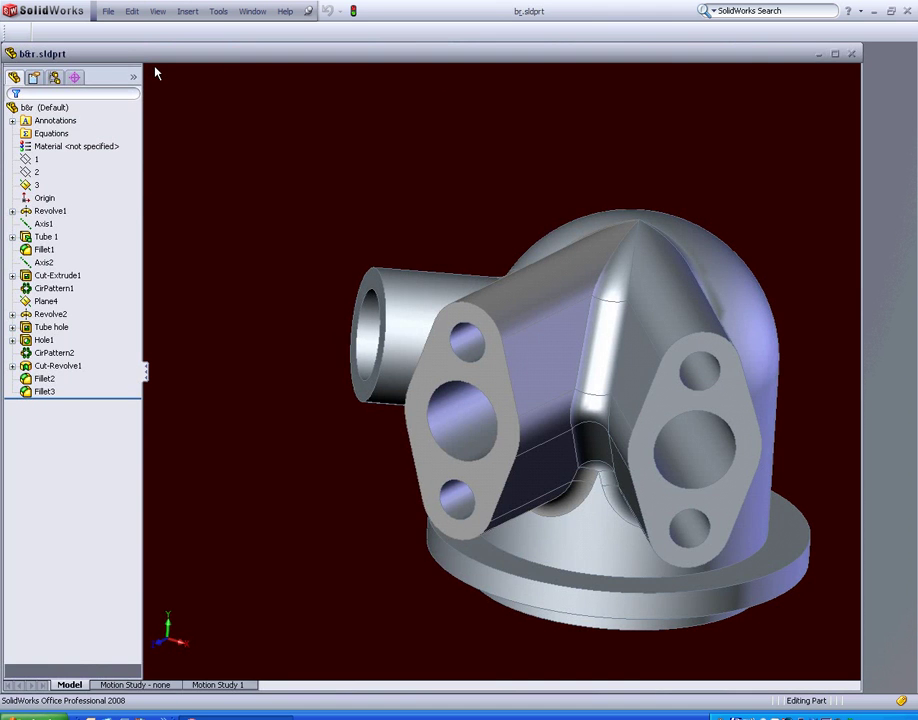
Enable the Mathcad_14 add-in for the current session.
click(218, 11)
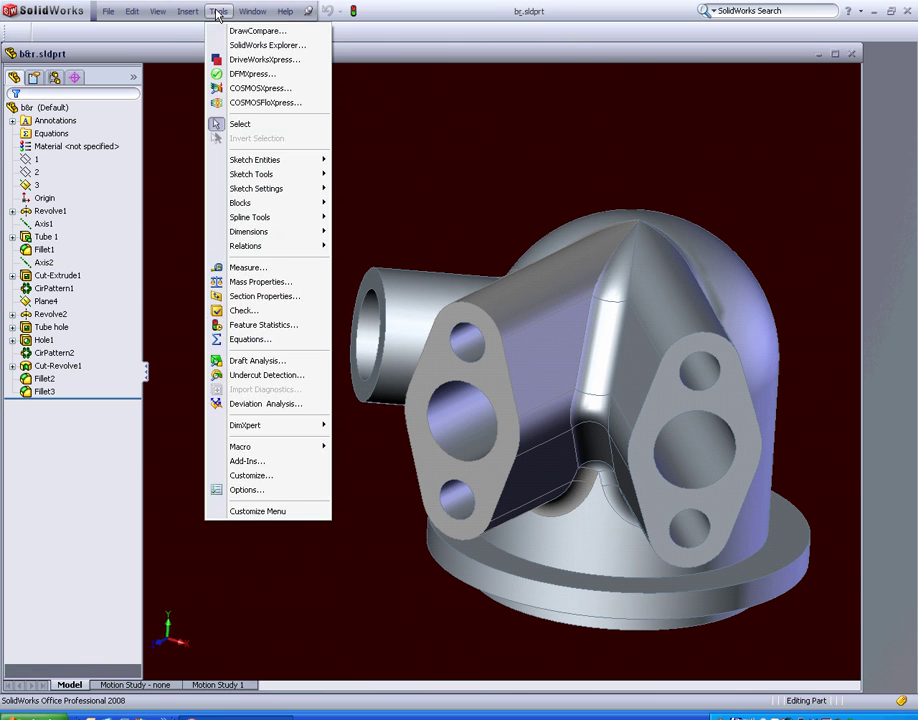
click(255, 462)
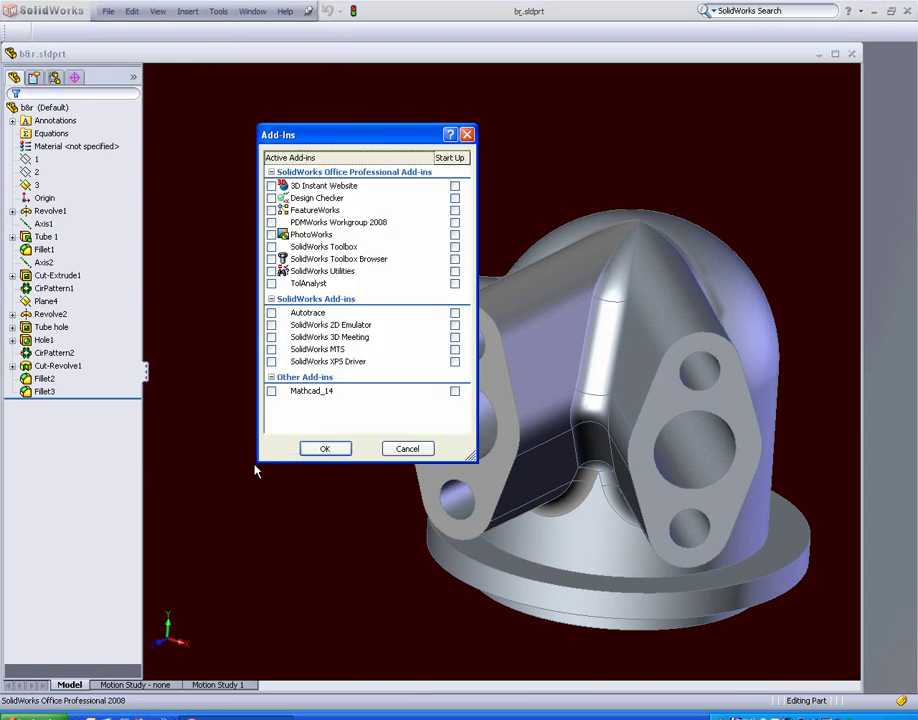
click(272, 391)
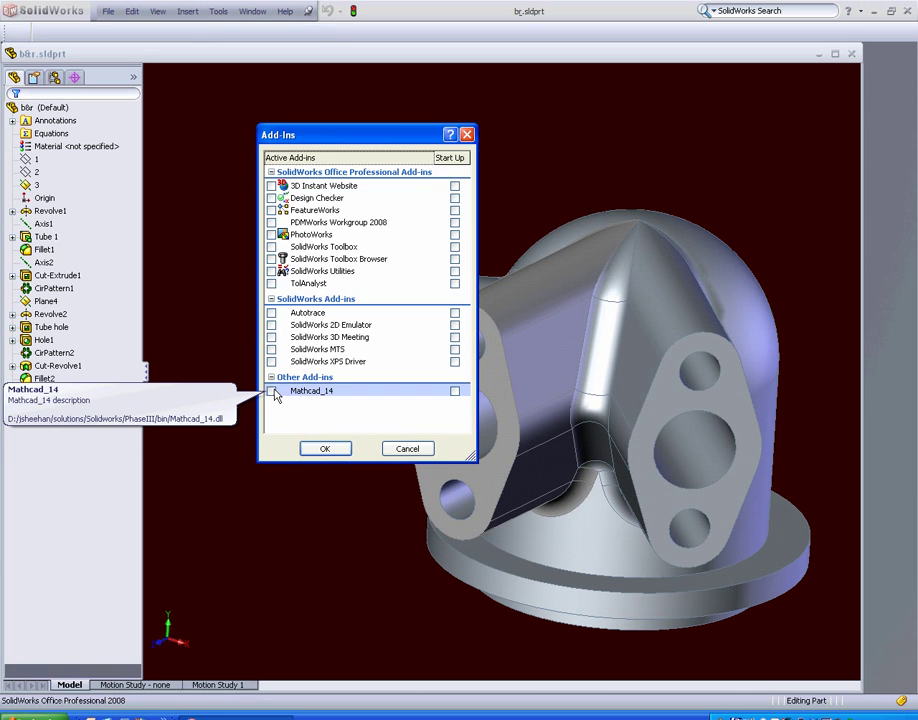
click(324, 449)
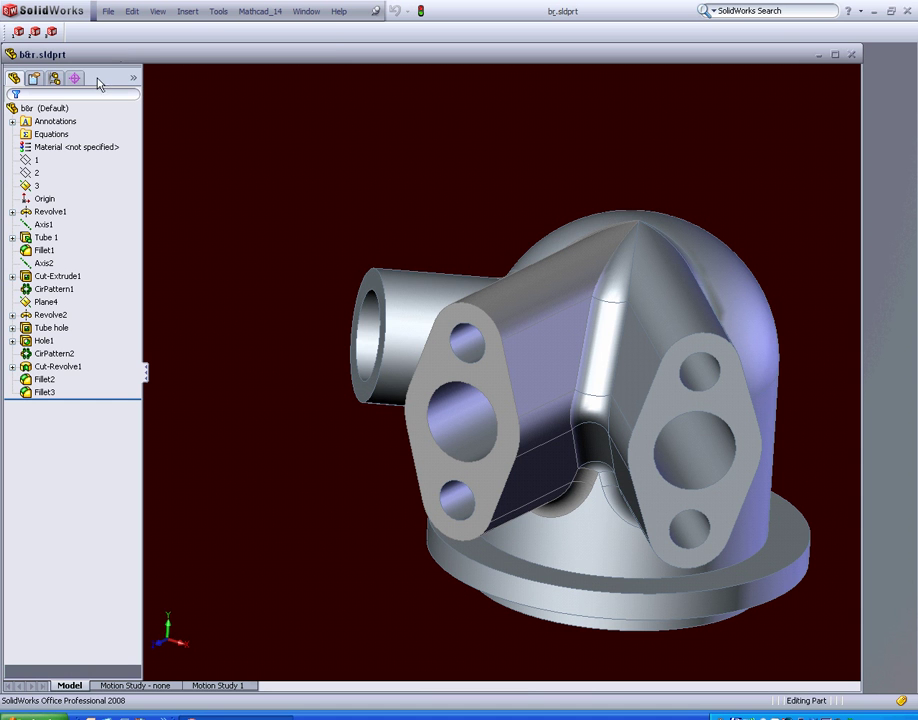
Display the Mathcad integration properties form and move it clear of the model.
click(218, 12)
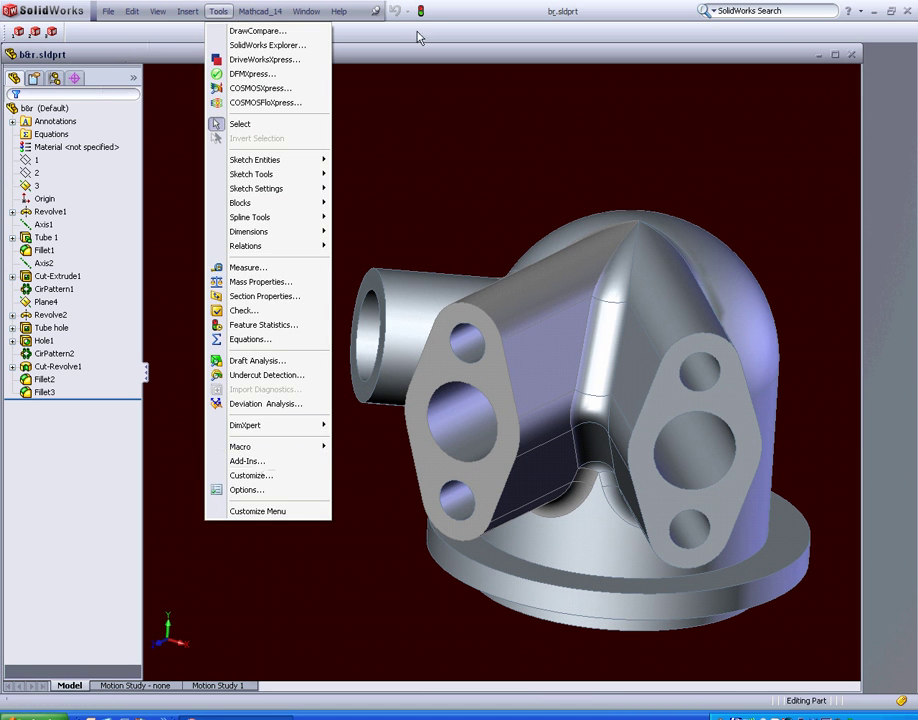
click(420, 70)
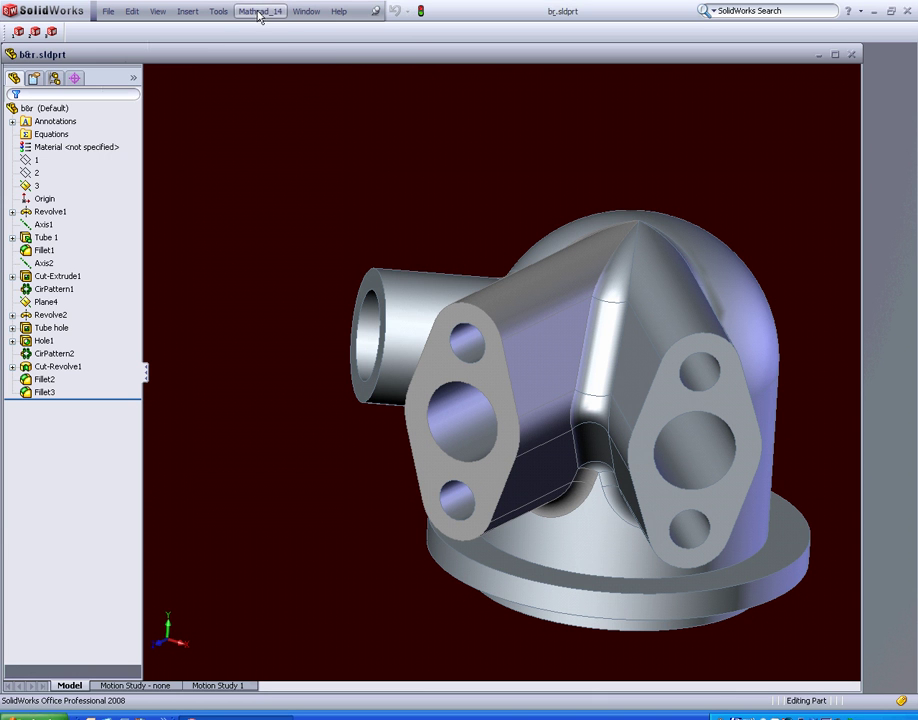
click(258, 15)
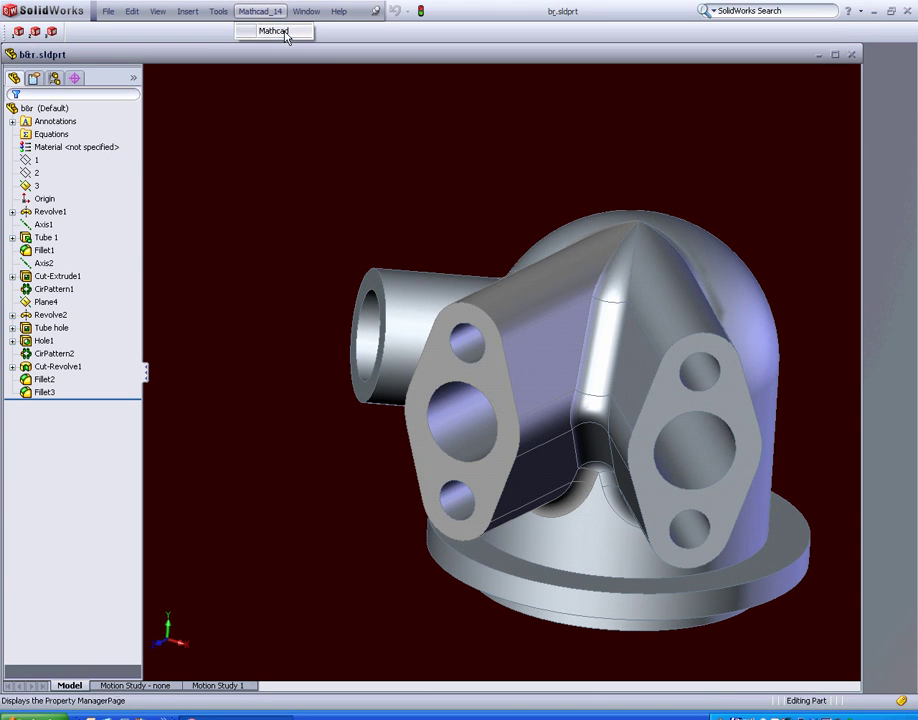
click(287, 37)
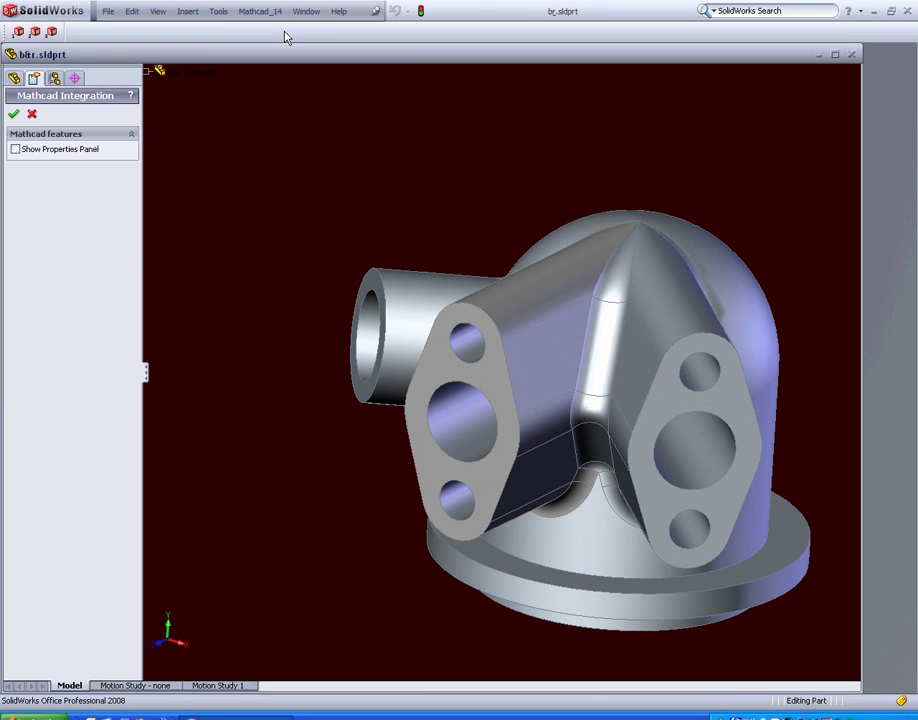
click(15, 150)
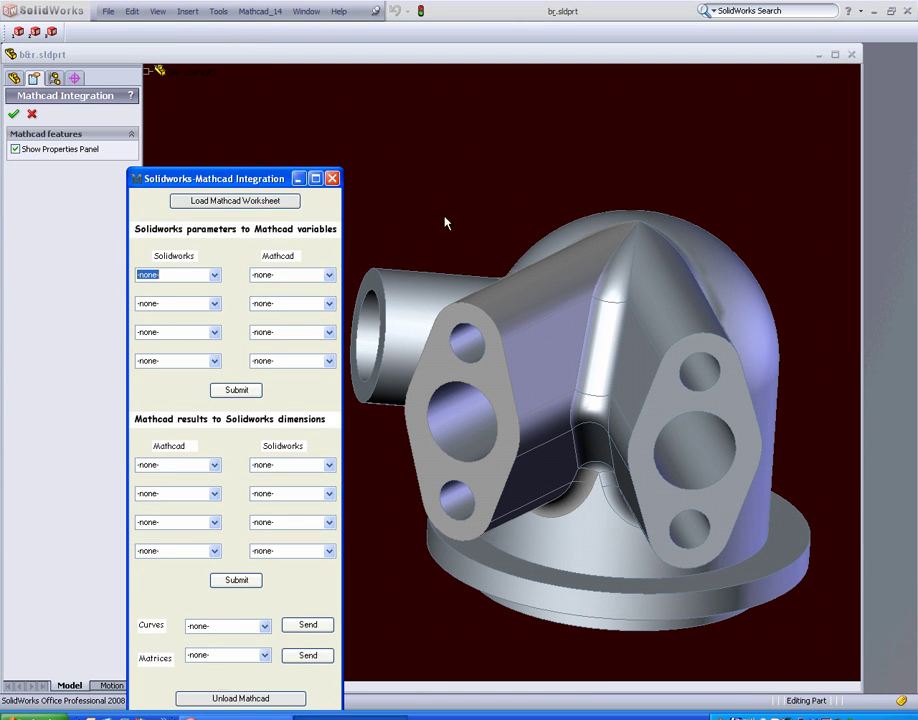
drag(237, 179, 125, 31)
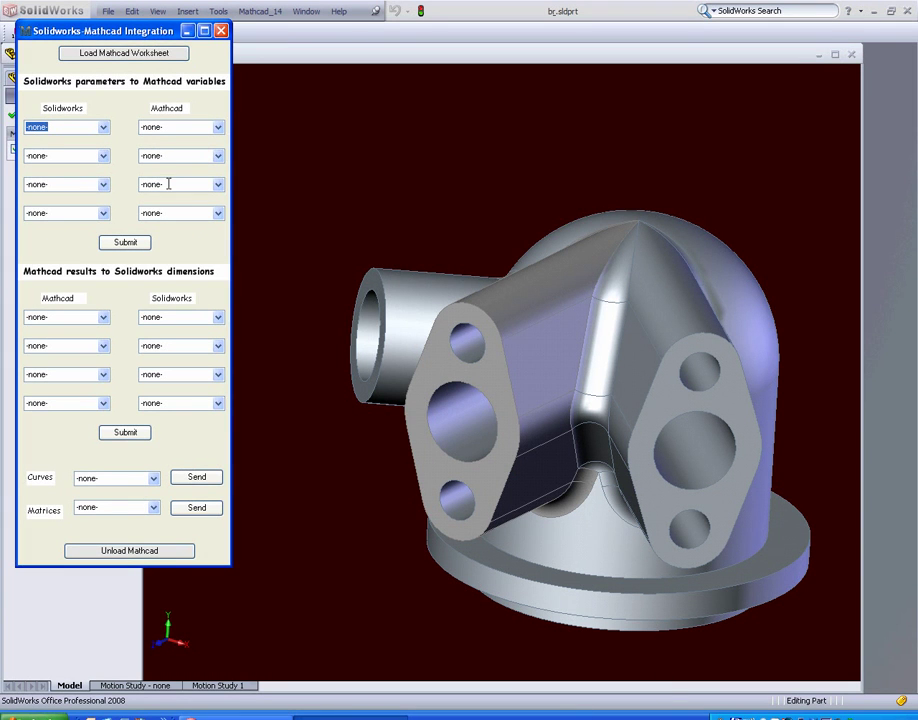
Start loading a Mathcad worksheet and browse to the solutions folder inside the personal folder on the DATA (D:) drive.
click(125, 53)
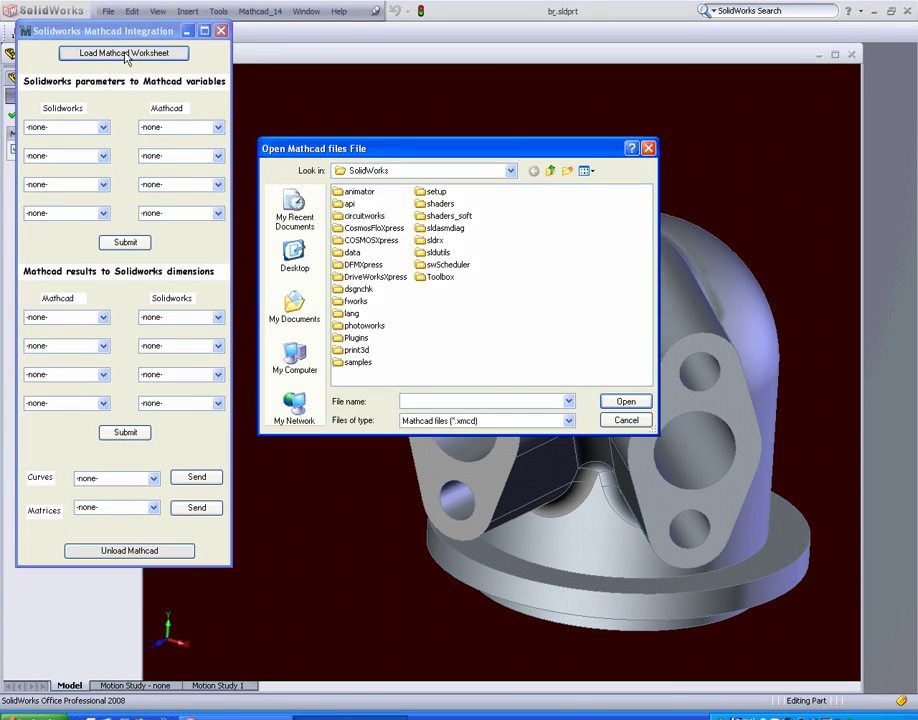
click(511, 172)
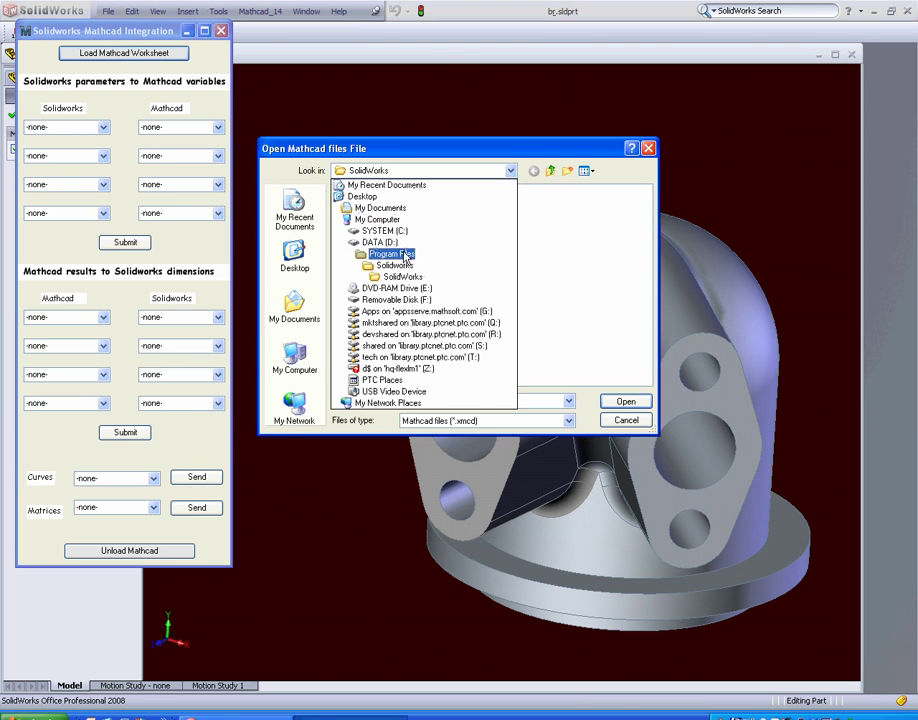
click(389, 243)
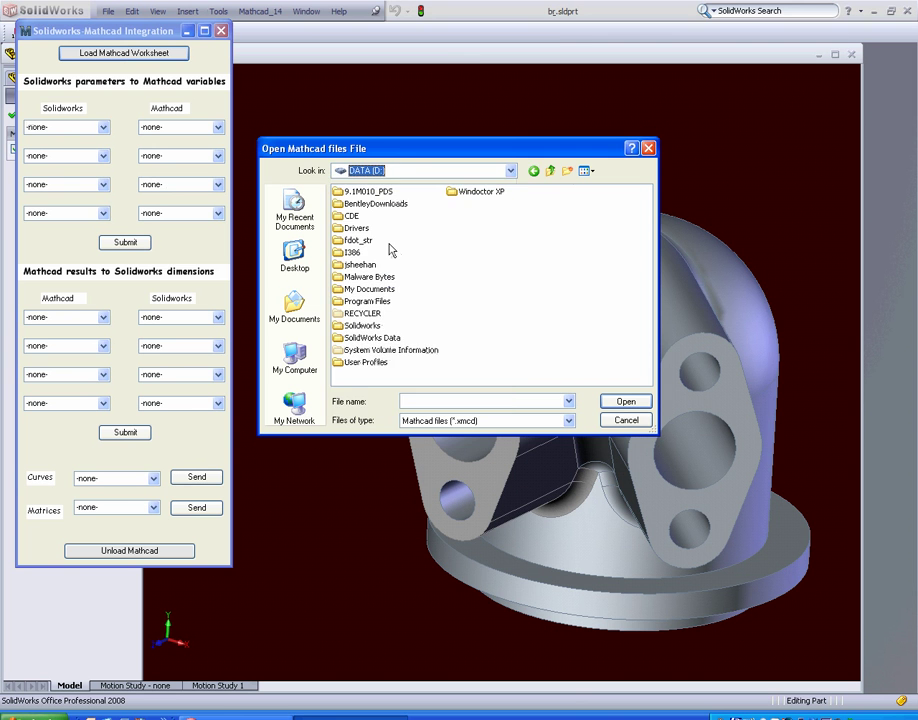
double_click(363, 265)
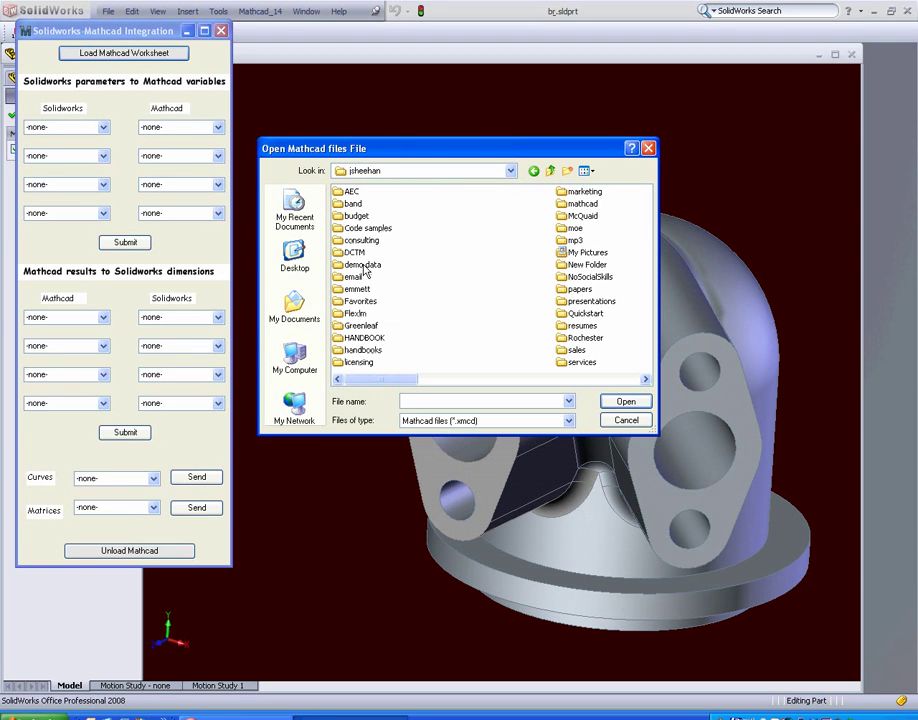
click(583, 380)
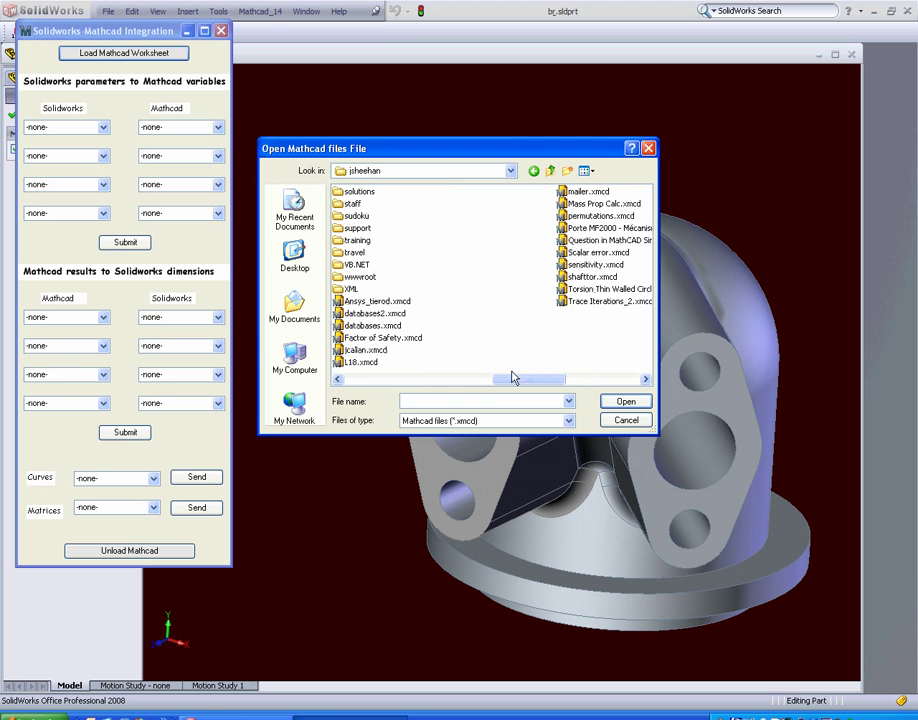
double_click(360, 192)
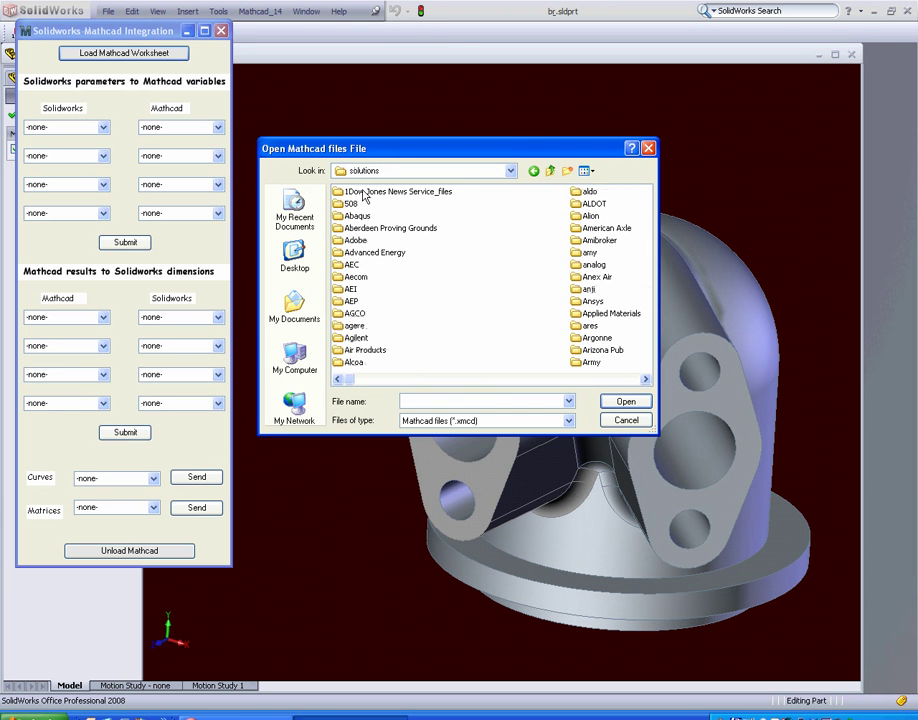
Load the worksheet SW.xmcd from the PhaseIII subfolder of the Solidworks folder.
click(586, 381)
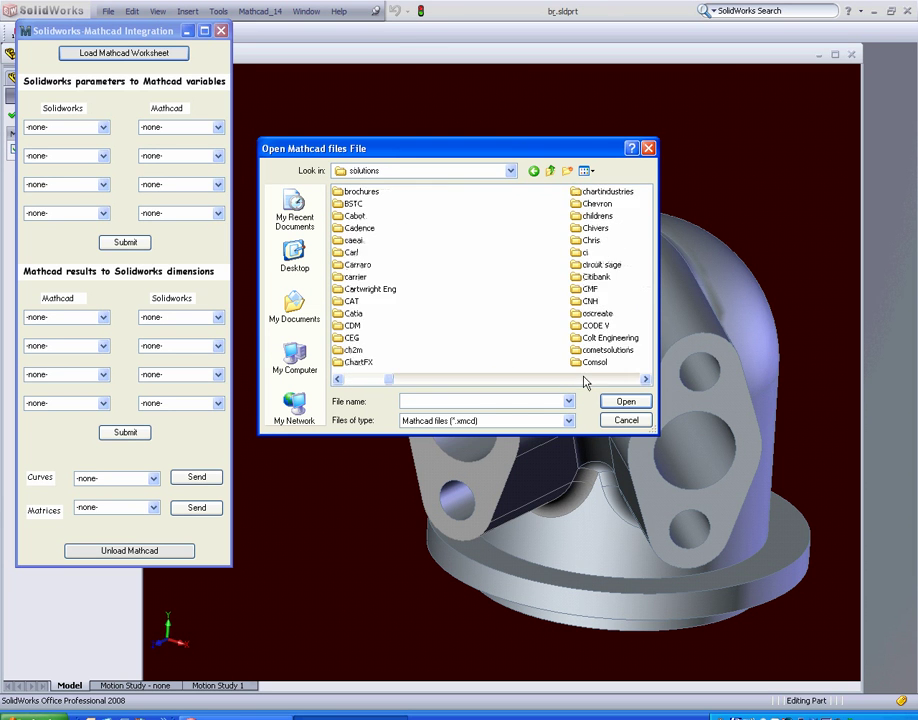
click(586, 381)
click(586, 381)
click(586, 381)
click(586, 381)
click(586, 381)
click(586, 381)
click(586, 381)
click(586, 381)
click(586, 381)
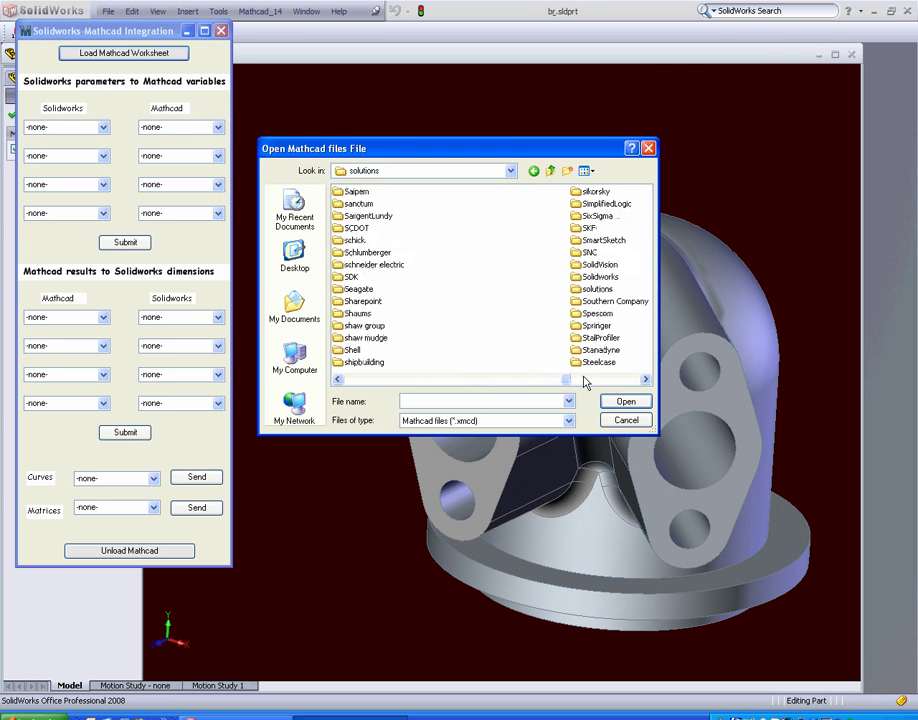
double_click(597, 278)
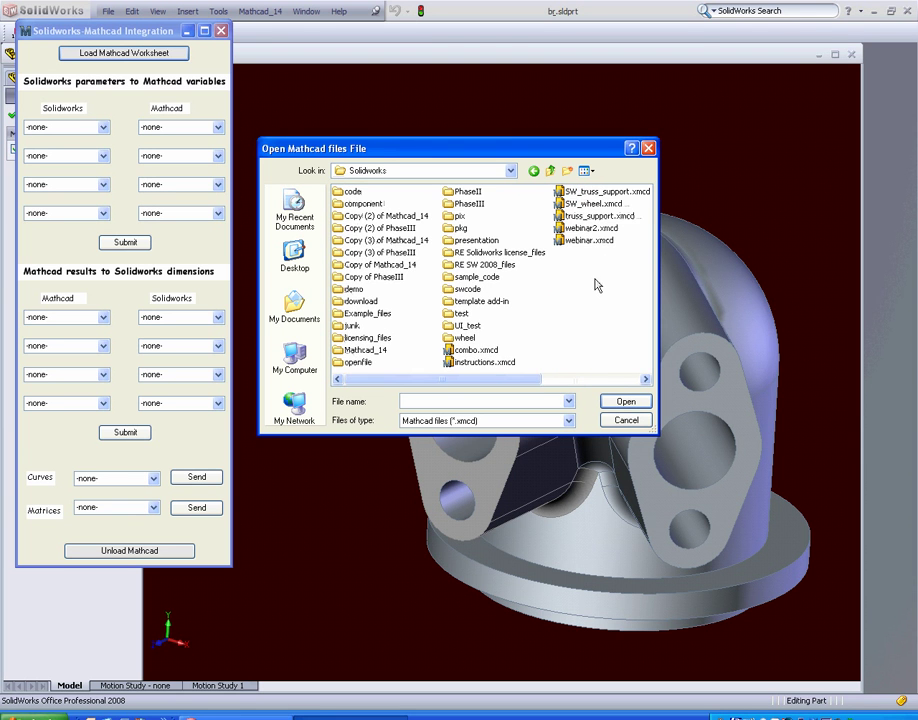
double_click(476, 204)
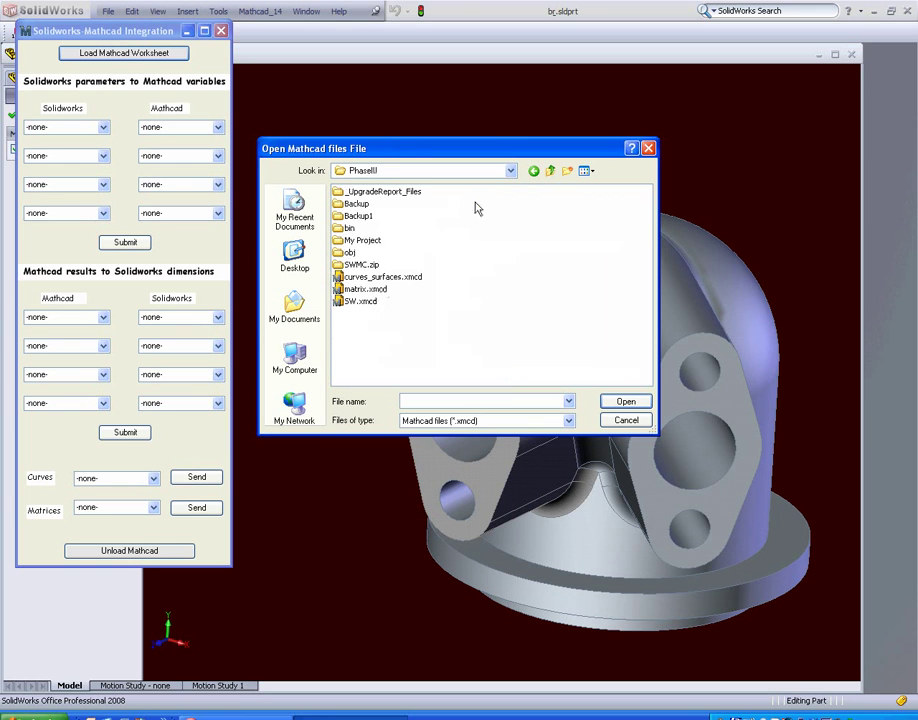
double_click(354, 303)
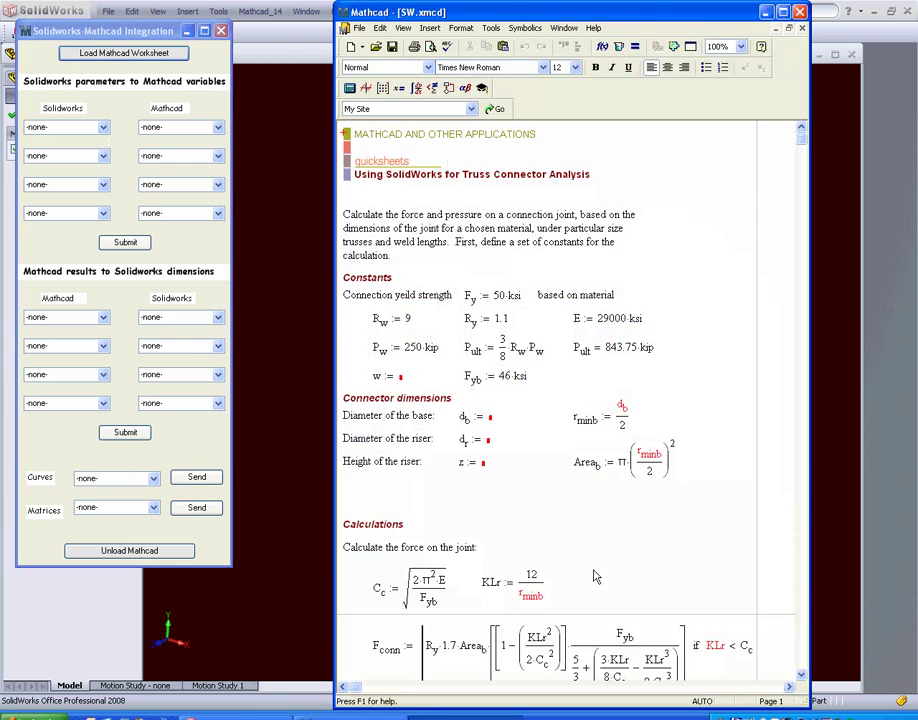
Look over the truss connector worksheet and move its window aside to uncover part of the model.
scroll(800, 637, down, 10)
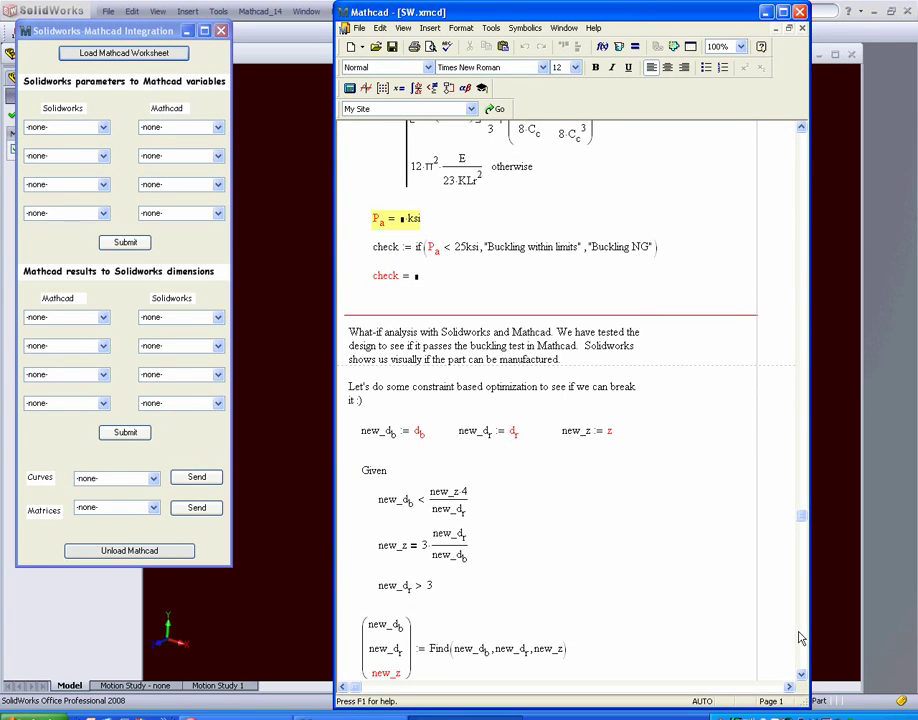
click(803, 157)
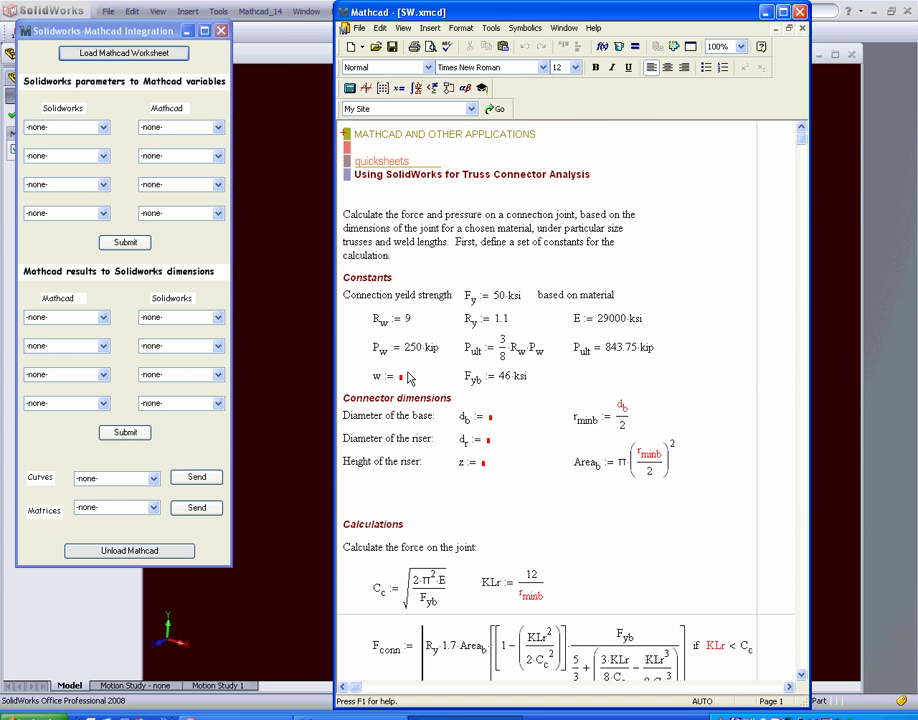
drag(550, 10, 749, 0)
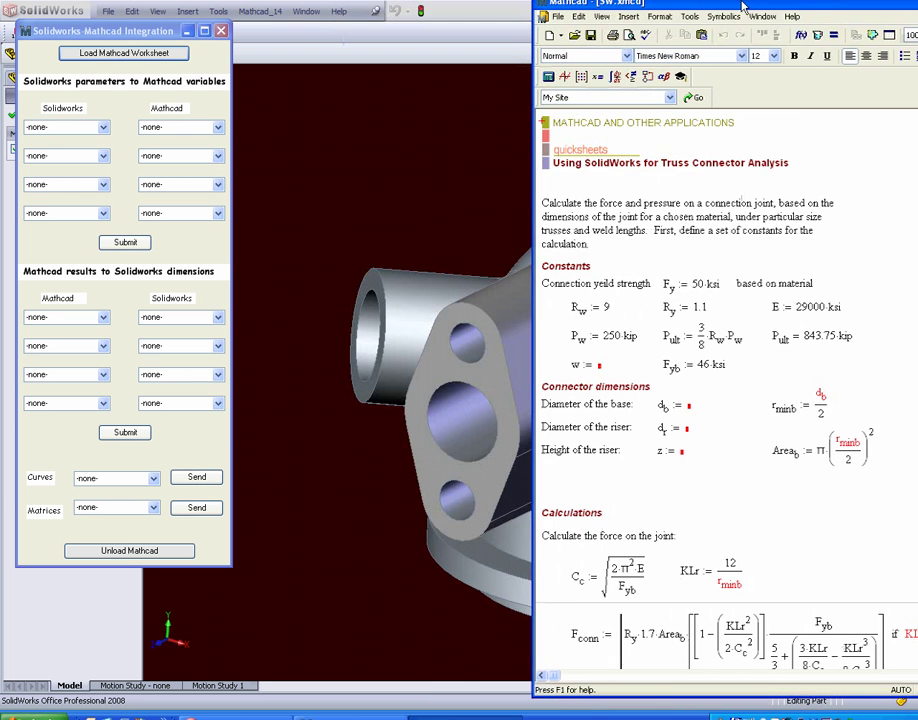
Map the SolidWorks parameter D5@Sketch1 to the Mathcad variable w and D1@Sketch1 to d.b.
click(104, 128)
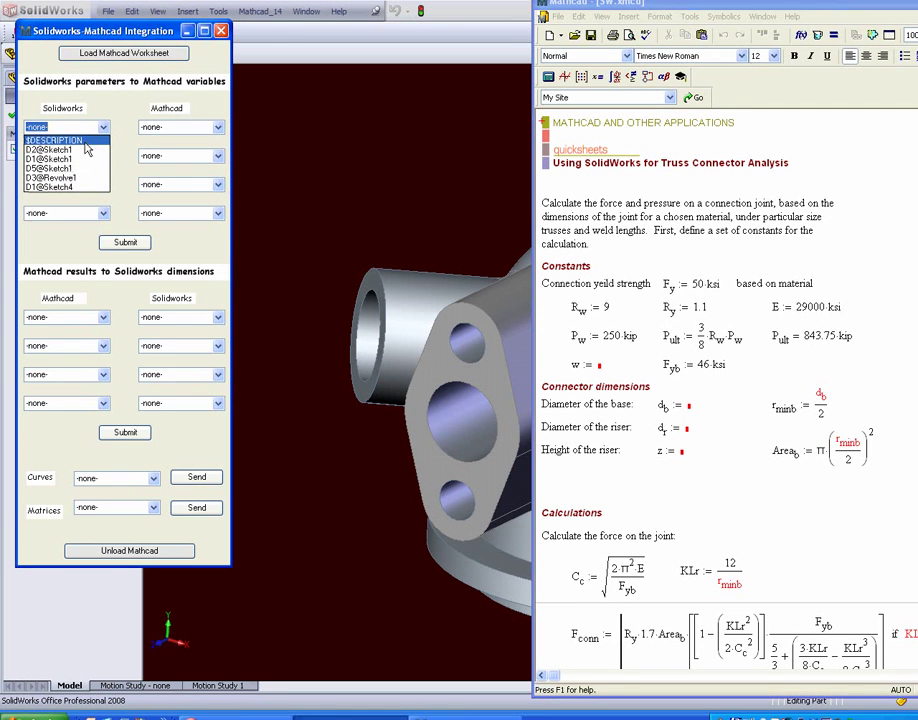
click(75, 169)
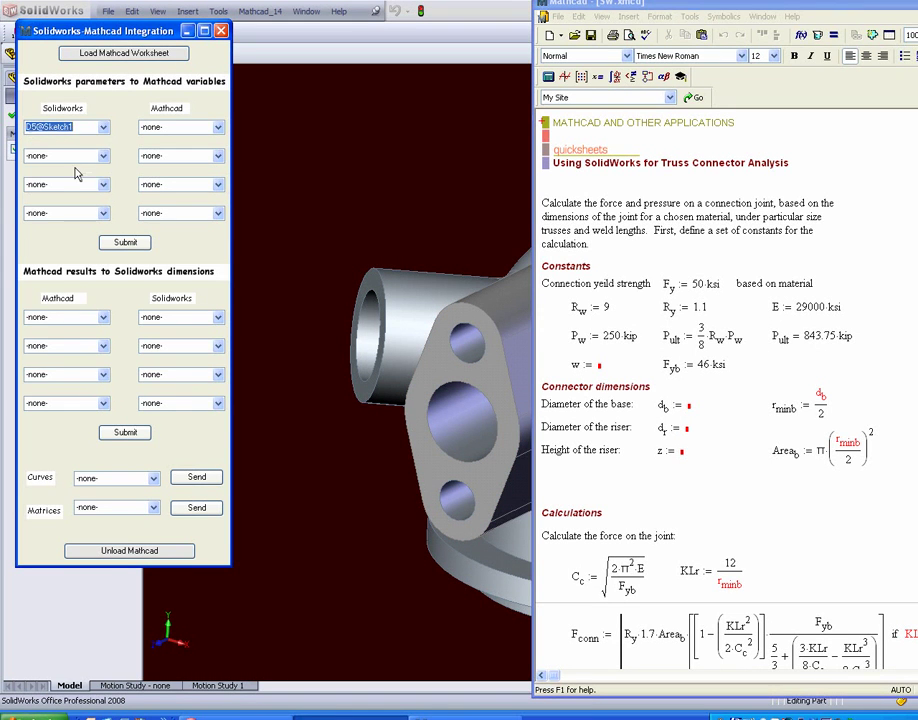
click(220, 128)
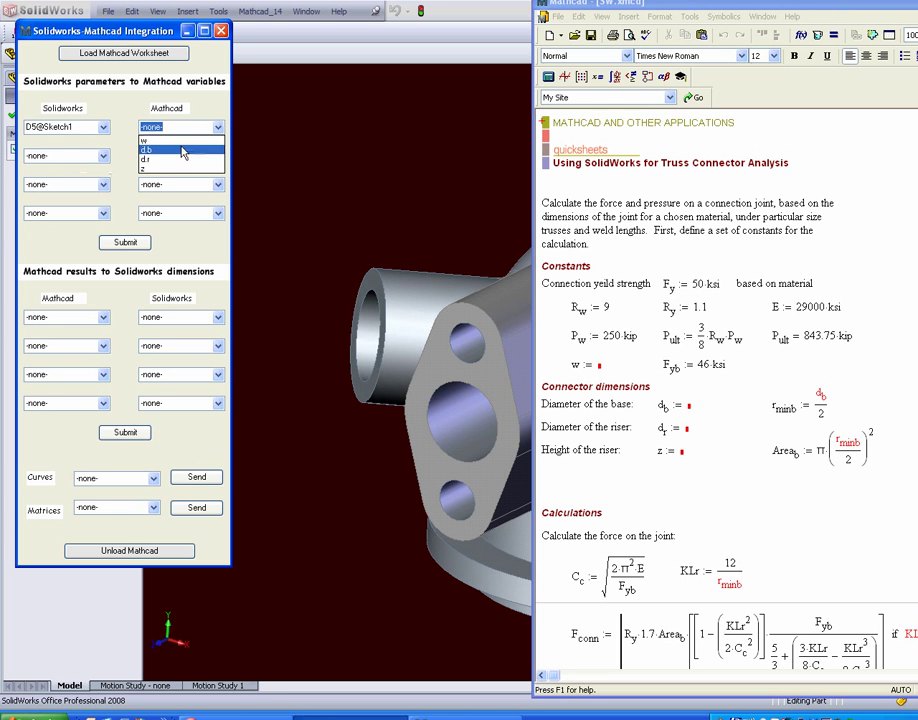
click(181, 148)
click(70, 155)
click(83, 188)
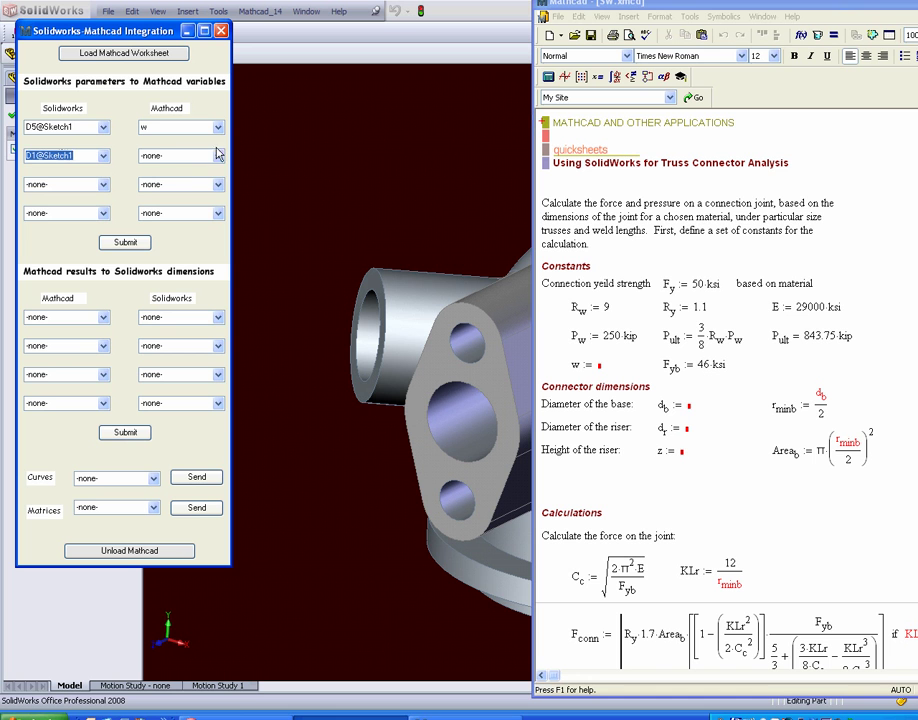
click(219, 160)
click(165, 178)
Map the SolidWorks parameter D2@Sketch1 to the Mathcad variable d.r and pick D1@Sketch4 as the fourth SolidWorks parameter.
click(104, 186)
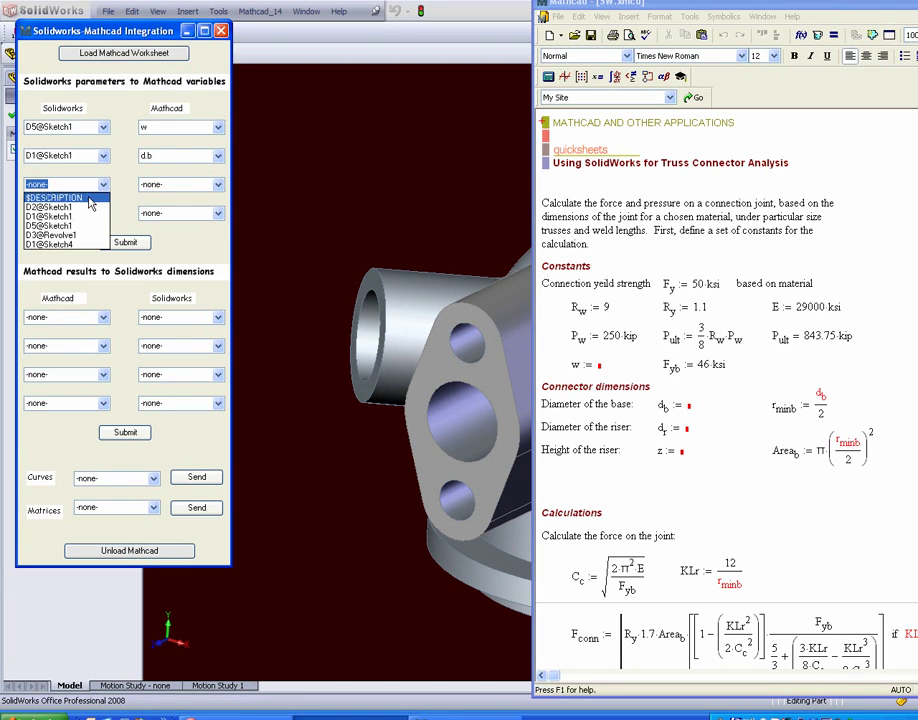
click(60, 207)
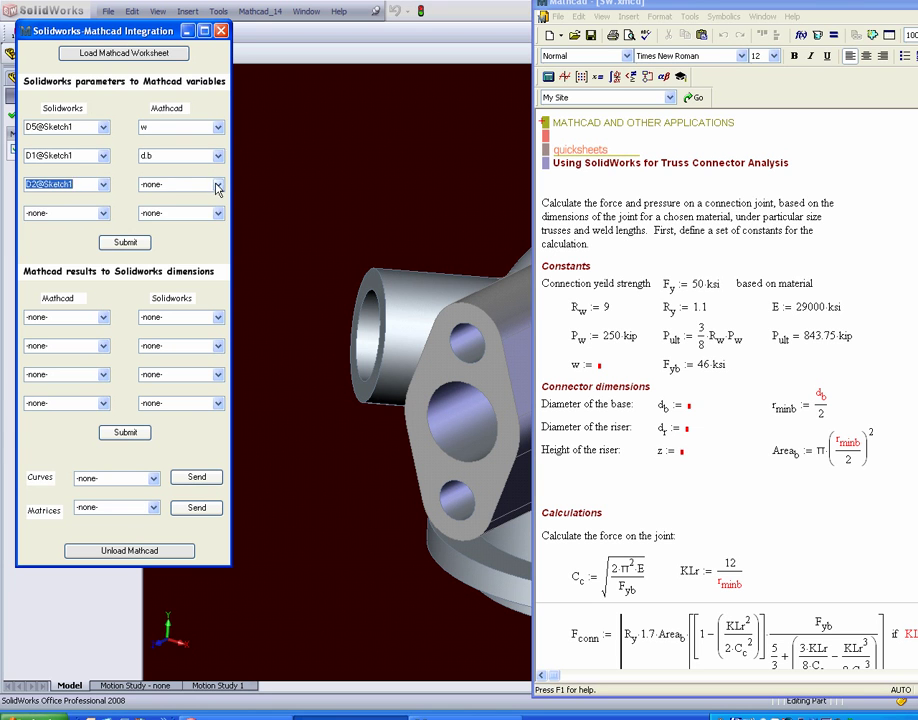
click(219, 184)
click(171, 217)
click(103, 213)
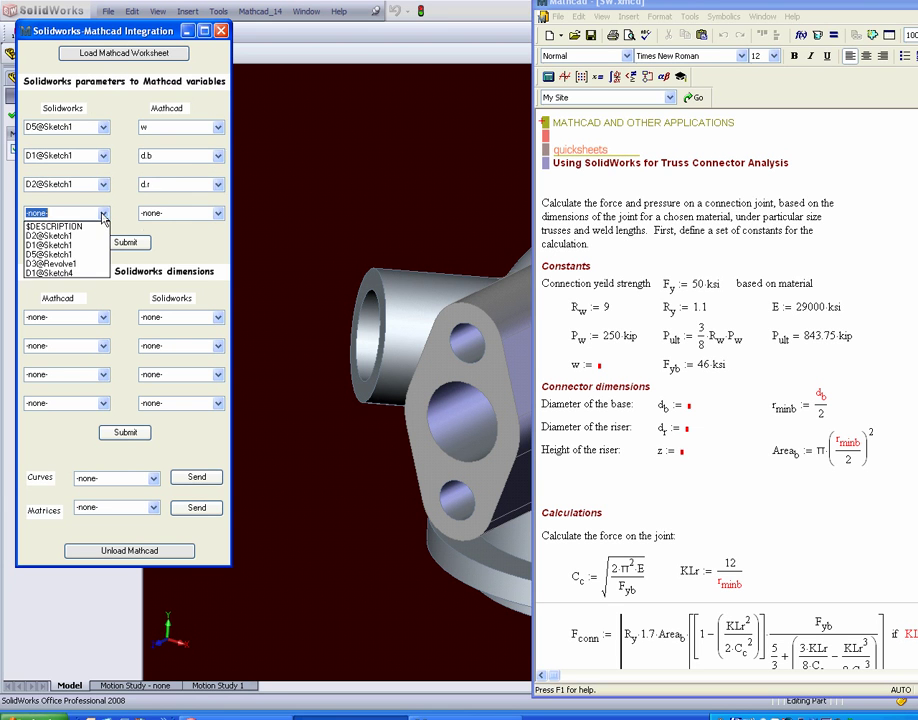
click(48, 272)
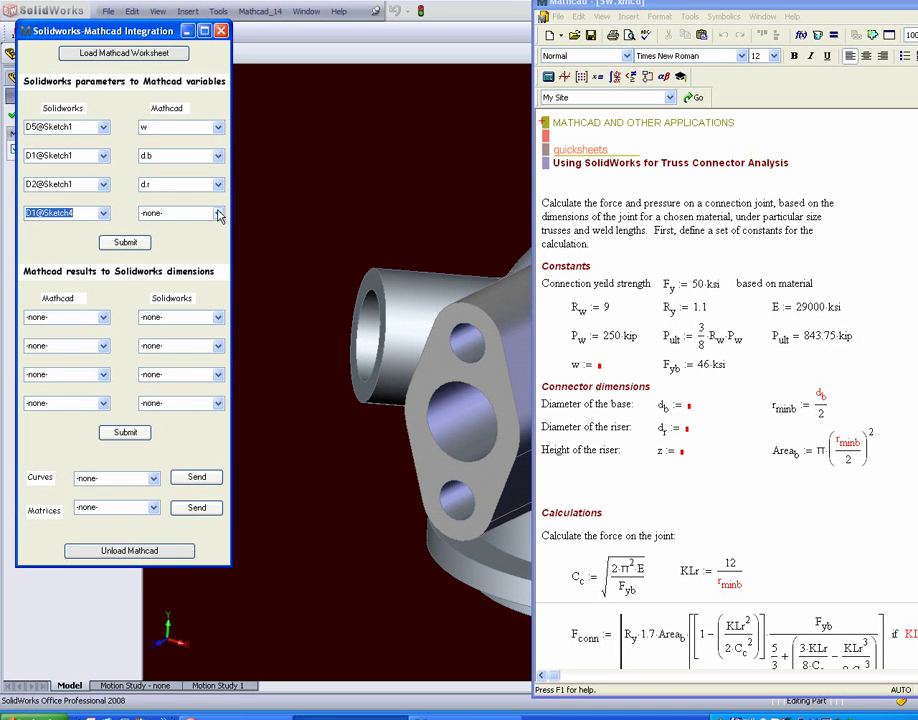
click(219, 213)
click(121, 191)
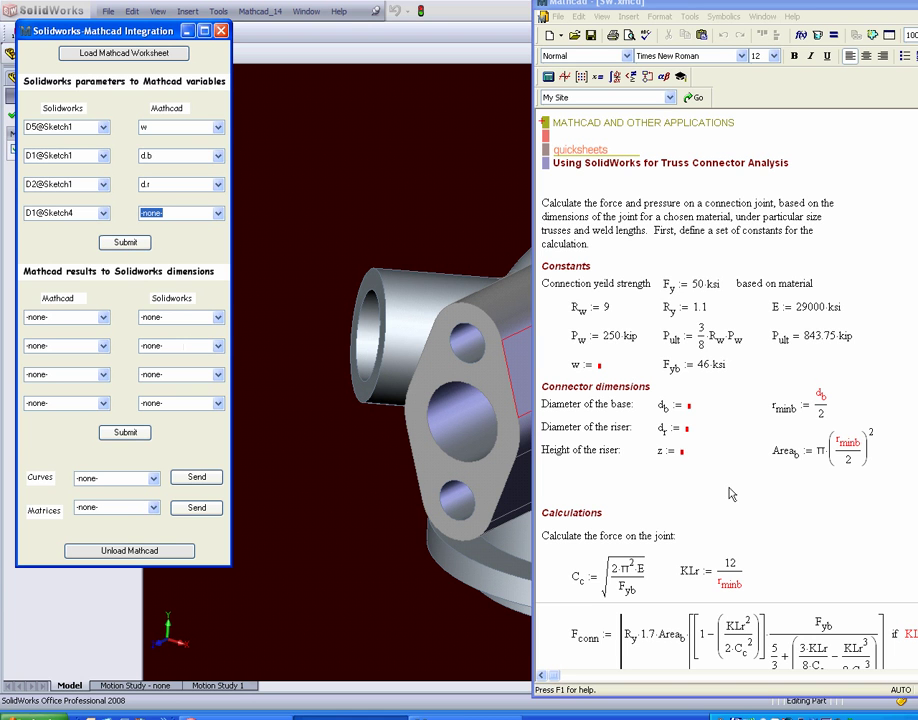
Review the Mathcad worksheet's joint force, pressure and buckling calculations and its constraint-based optimization, and return to the connector dimensions.
click(627, 542)
click(627, 545)
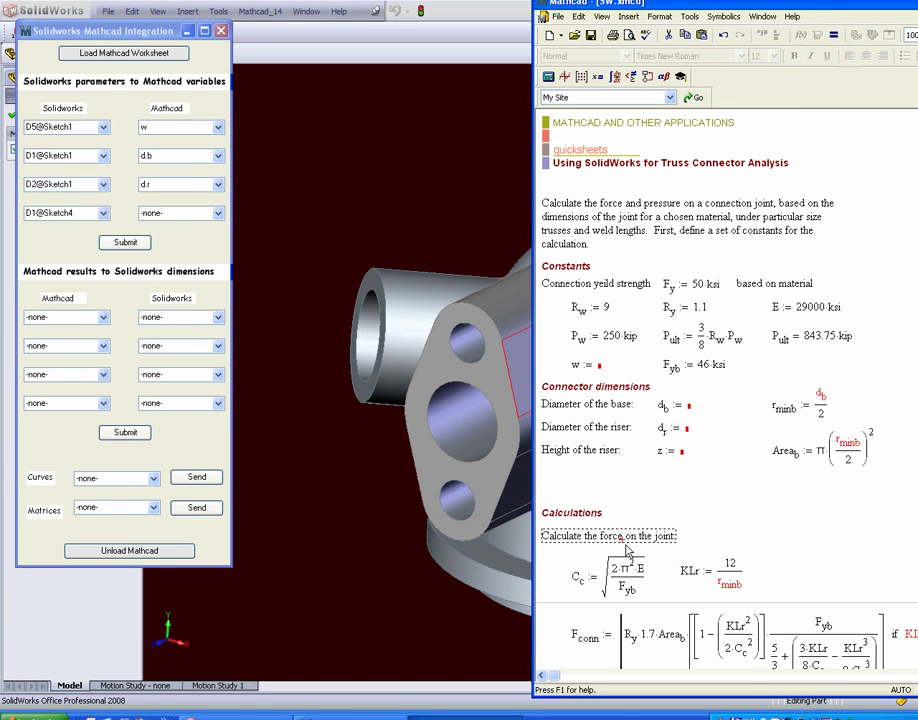
click(777, 513)
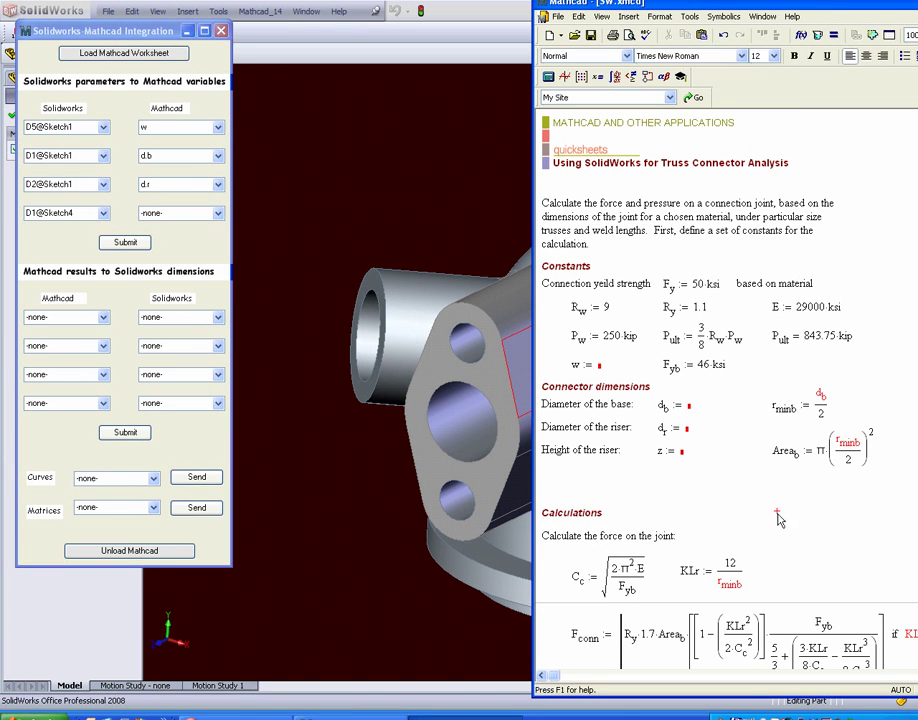
scroll(779, 520, down, 8)
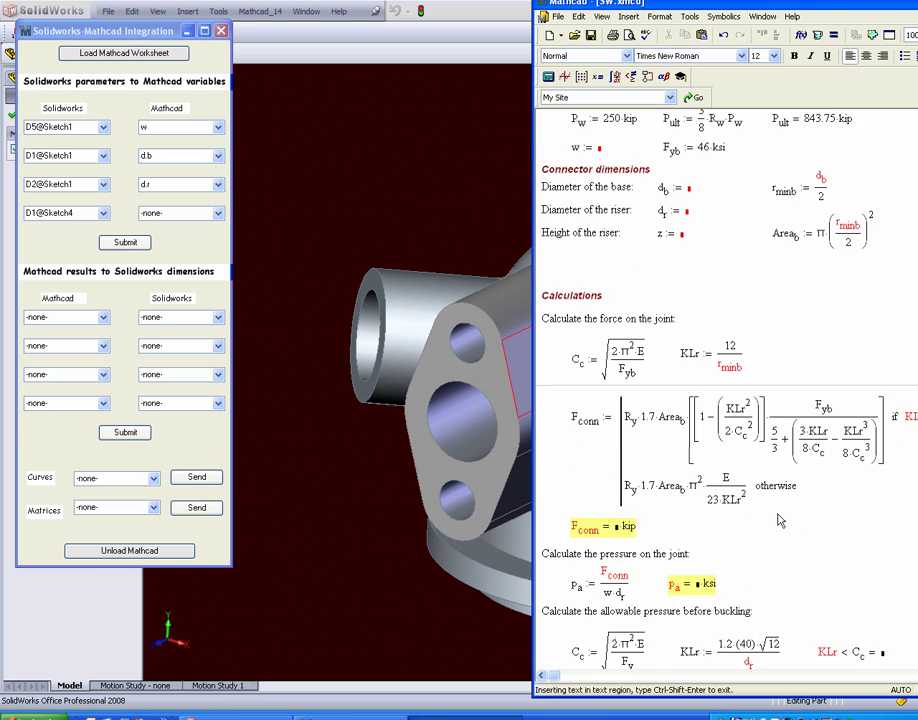
scroll(779, 520, down, 5)
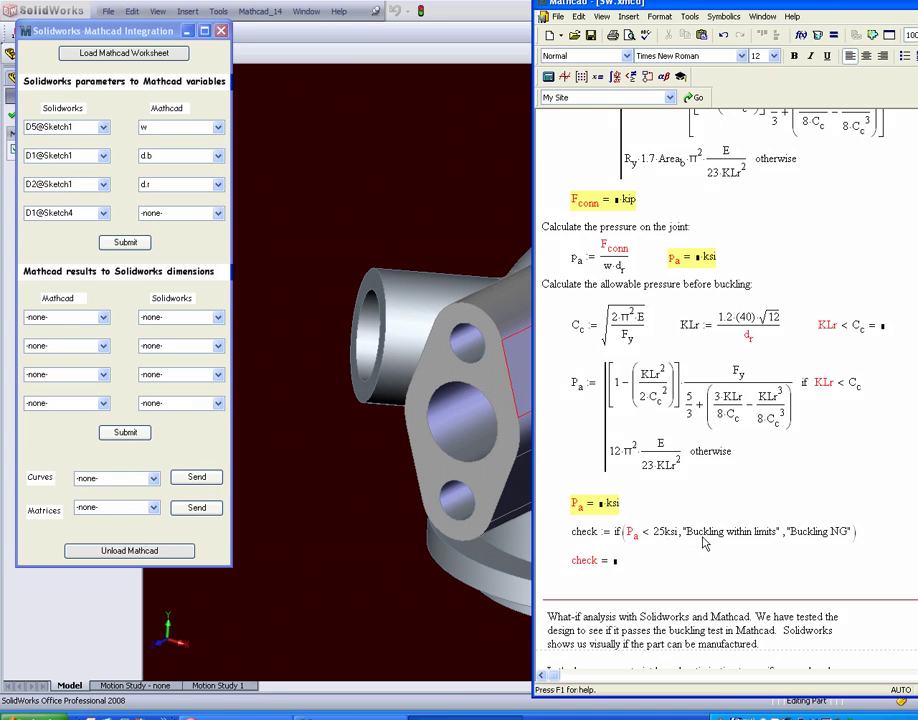
scroll(704, 543, down, 5)
scroll(704, 543, down, 5)
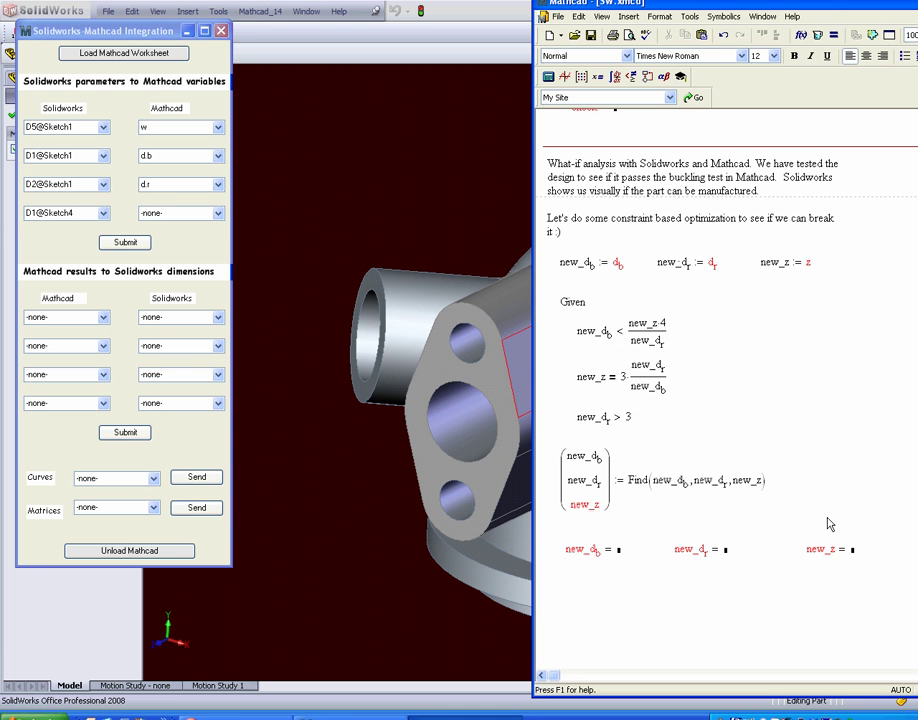
drag(835, 232, 848, 131)
click(842, 124)
scroll(844, 130, up, 10)
scroll(848, 131, up, 10)
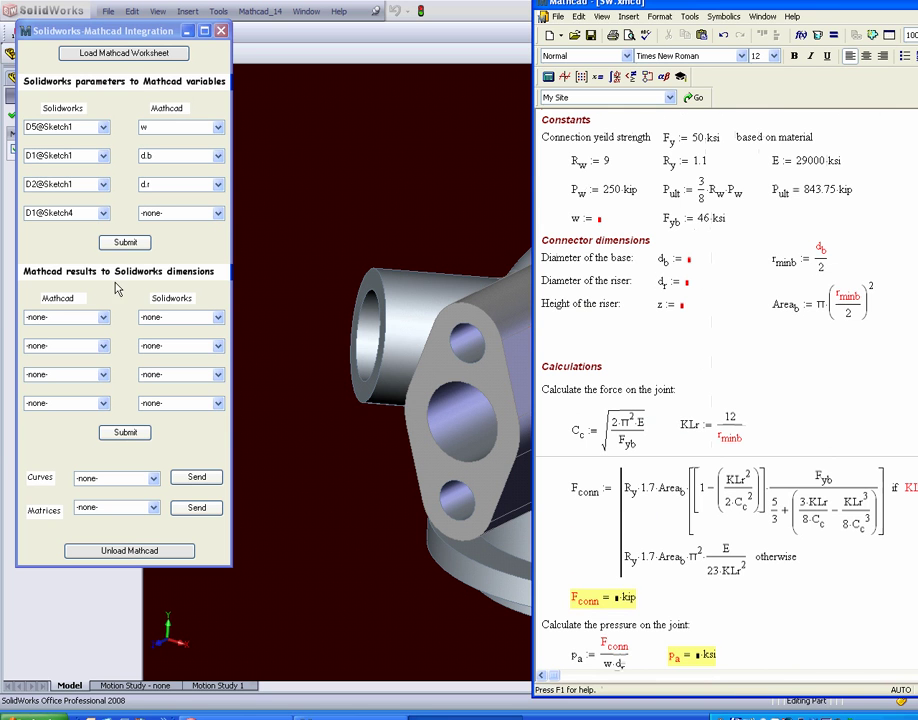
Map D1@Sketch4 to the Mathcad variable z and submit the SolidWorks parameters to the worksheet.
click(125, 242)
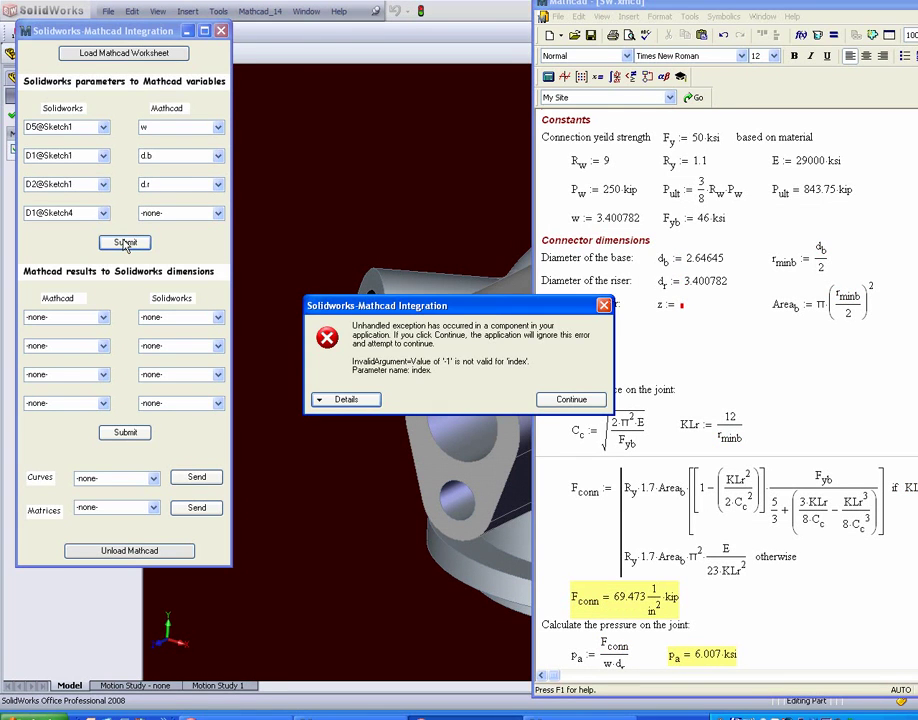
click(570, 400)
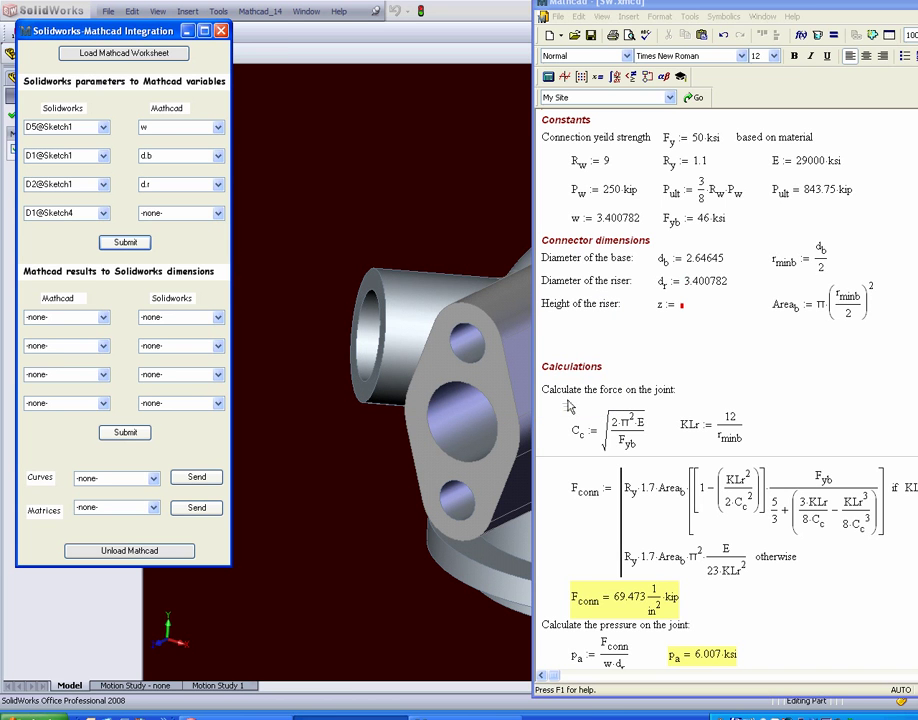
click(215, 213)
click(155, 255)
click(126, 243)
click(749, 339)
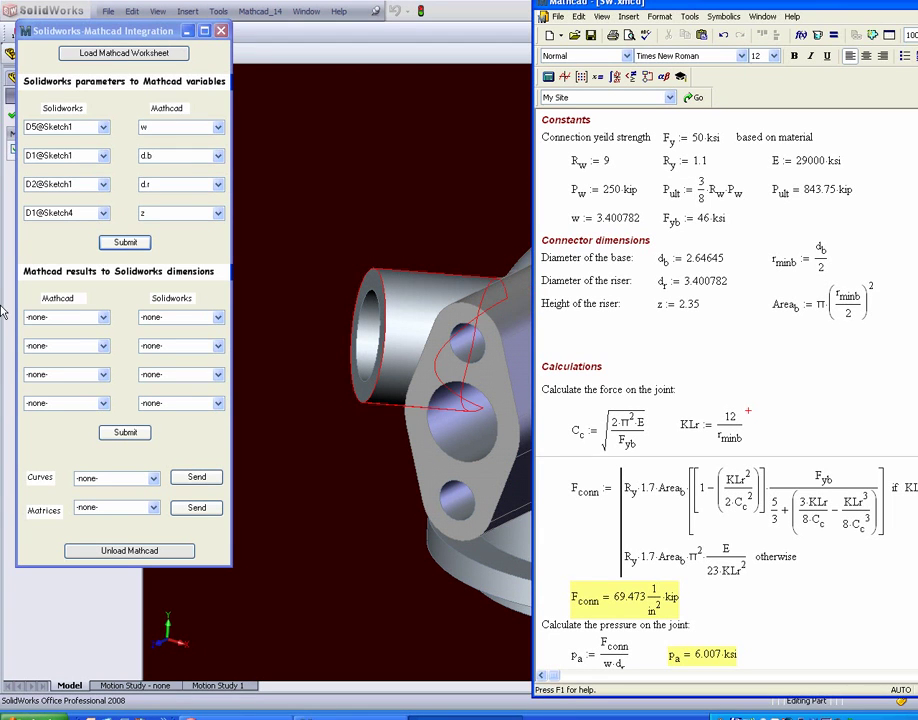
click(103, 156)
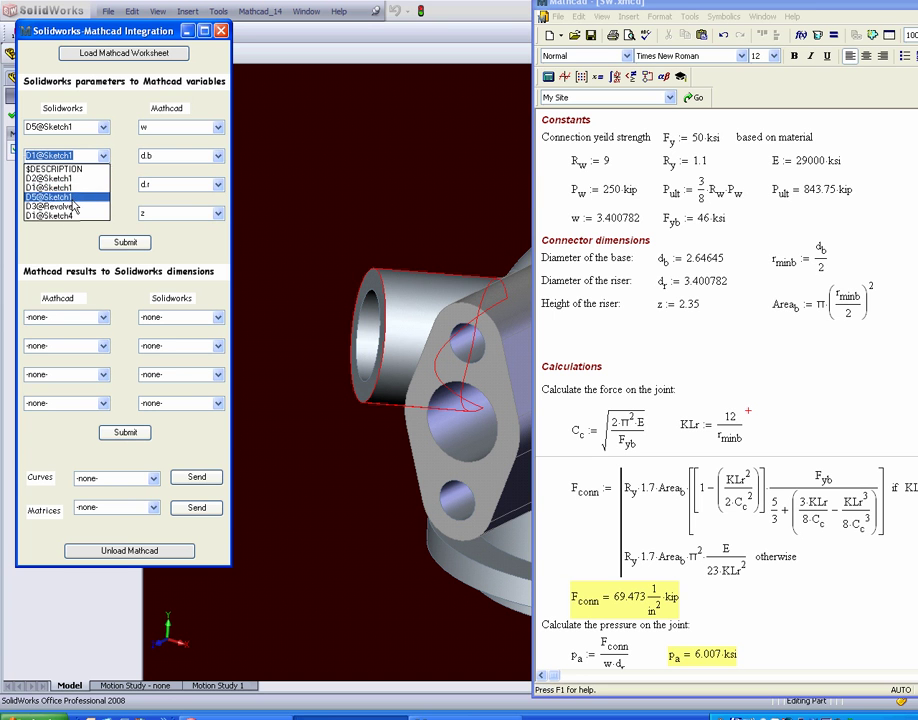
click(104, 158)
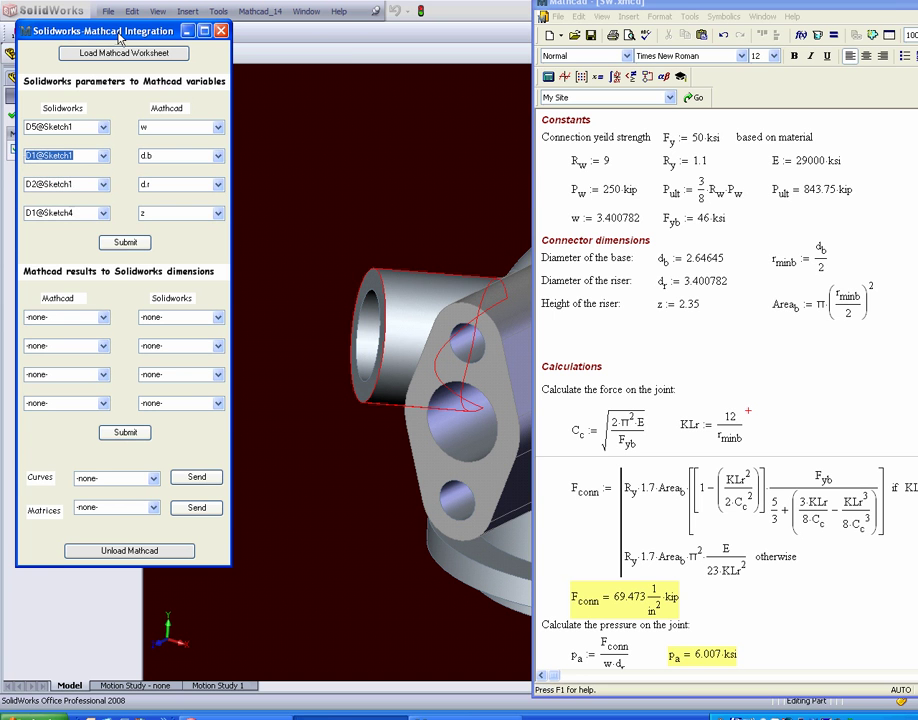
Edit the part's design table, adding the $DESCRIPTION parameter, and close the table.
drag(119, 36, 236, 14)
click(13, 78)
click(54, 78)
click(62, 106)
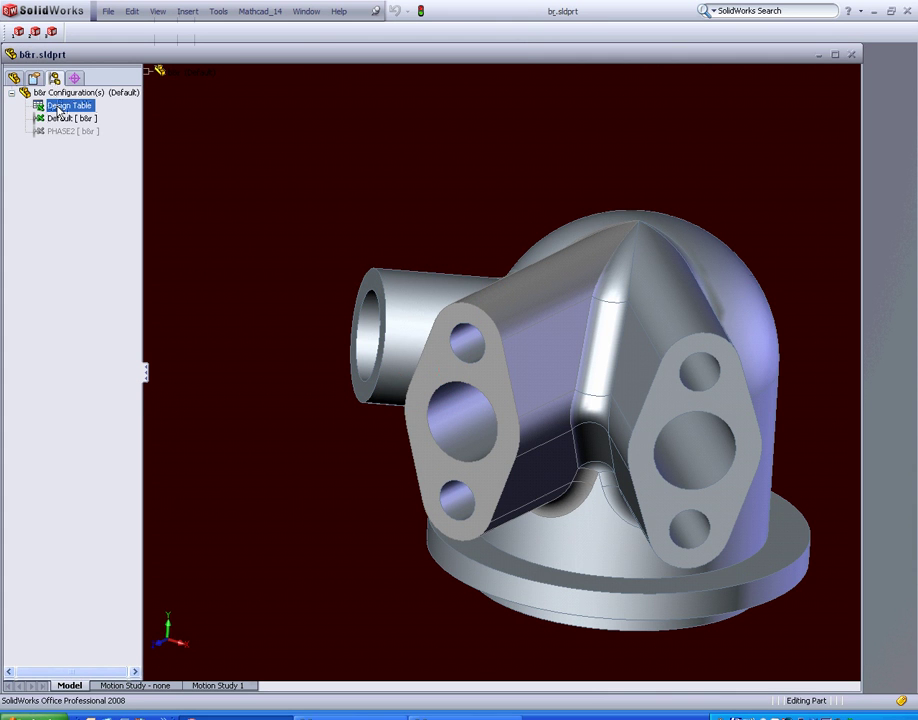
right_click(60, 108)
click(93, 128)
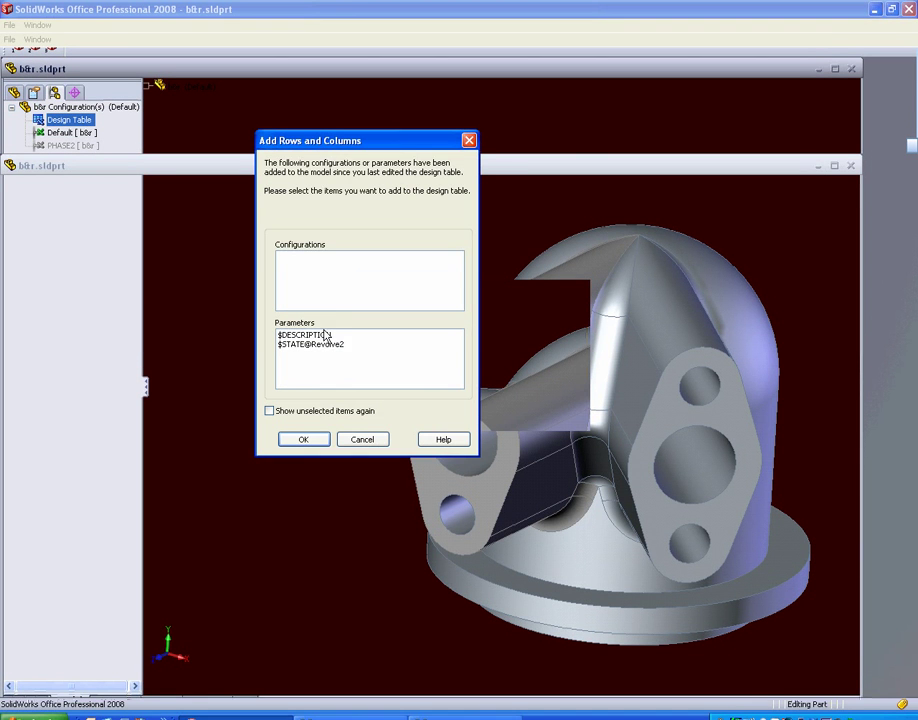
click(317, 336)
click(303, 440)
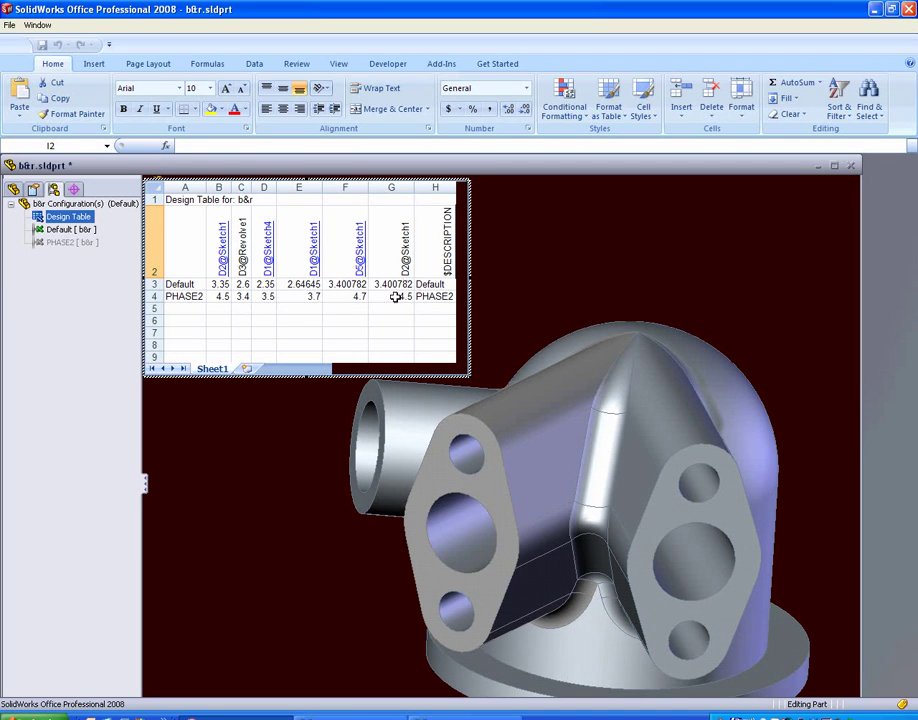
click(582, 227)
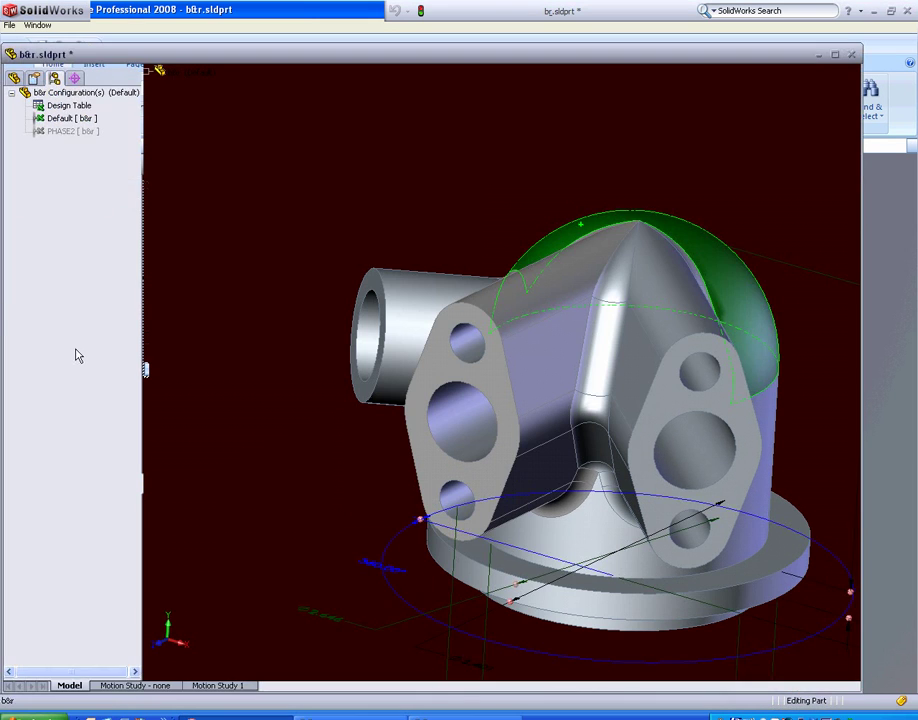
Show the part's feature tree again and examine the Mathcad worksheet's buckling check and solved dimensions.
click(14, 78)
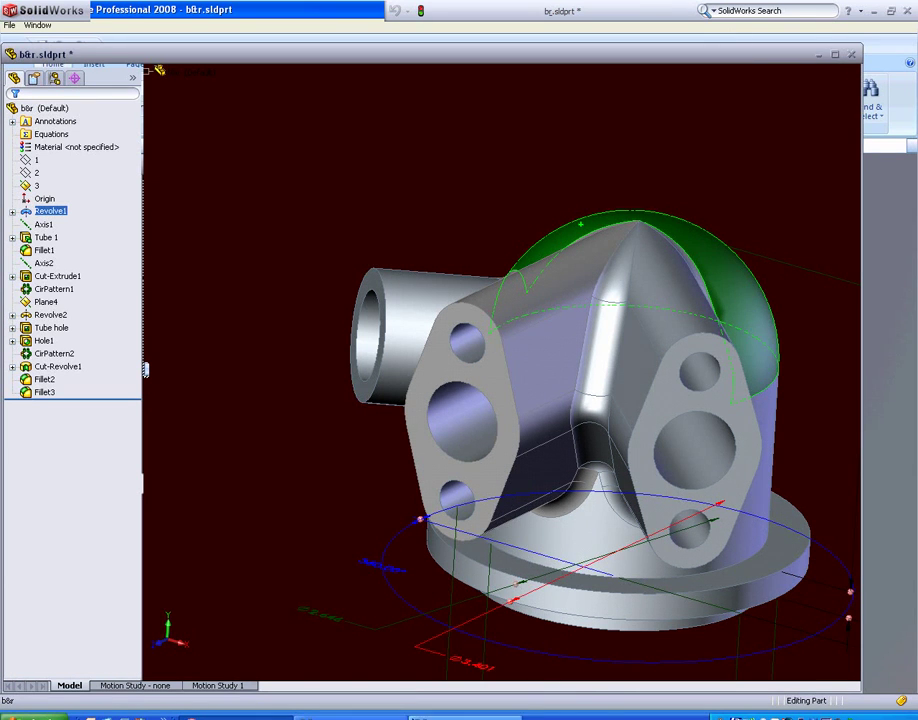
click(330, 9)
click(345, 30)
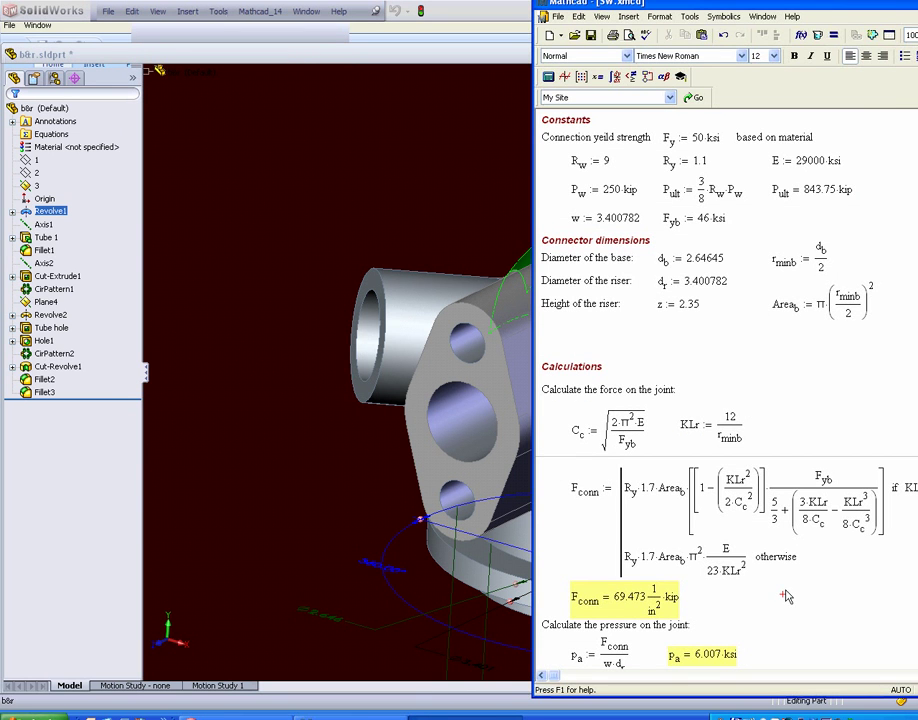
scroll(787, 597, down, 10)
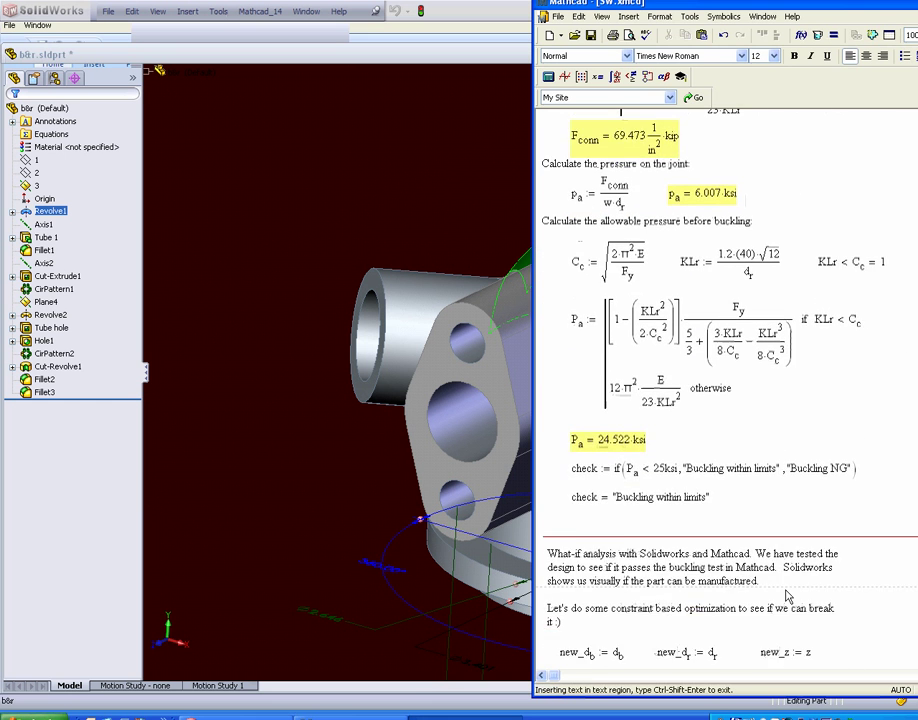
scroll(787, 597, down, 7)
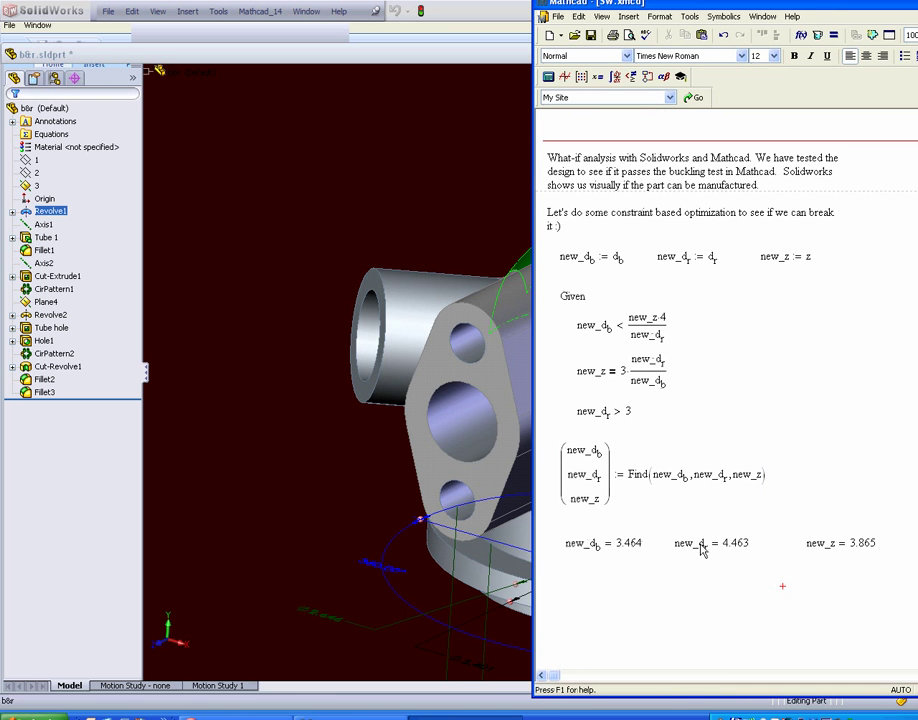
Choose new_d.b, new_d.r and new_z as the Mathcad results to send to SolidWorks dimensions.
click(416, 714)
click(219, 295)
click(186, 310)
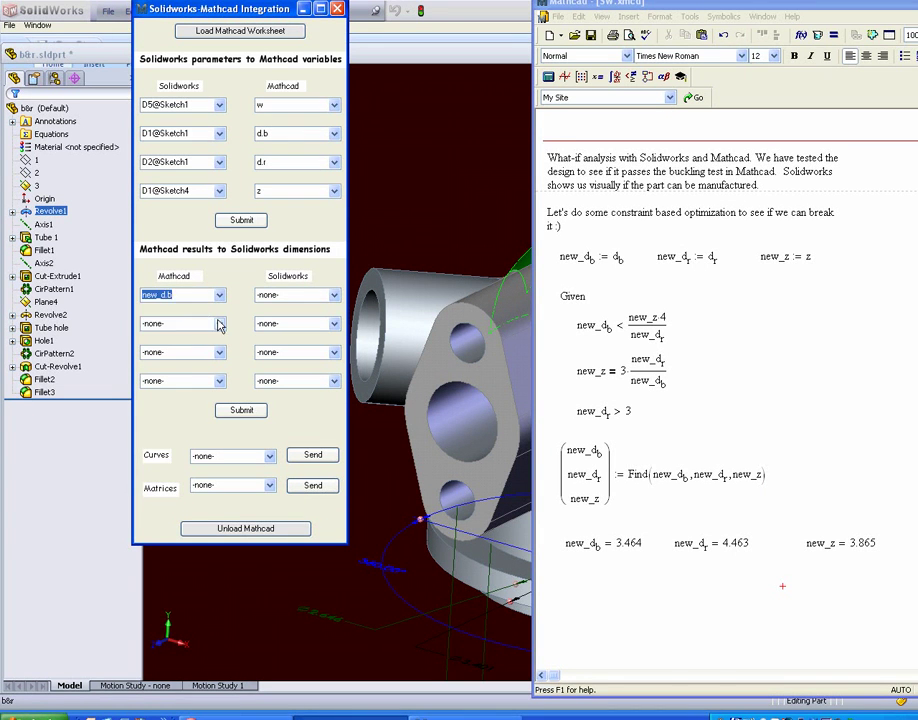
click(219, 323)
click(195, 346)
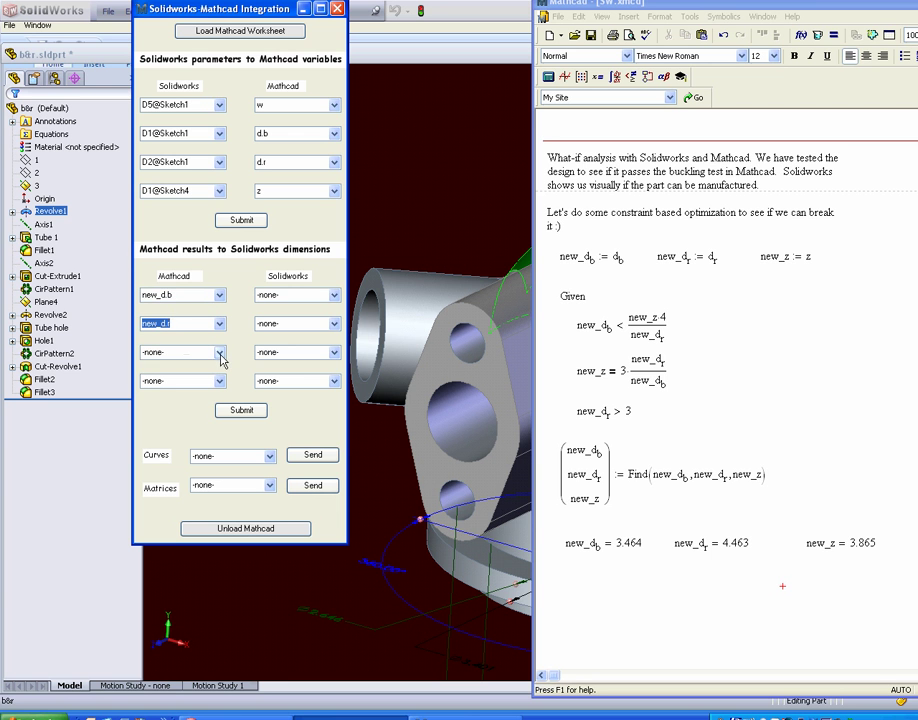
click(219, 352)
click(188, 385)
Assign the Mathcad results new_d.b, new_d.r and new_z to the SolidWorks dimensions D1@Sketch1, D2@Sketch1 and D1@Sketch4.
click(334, 295)
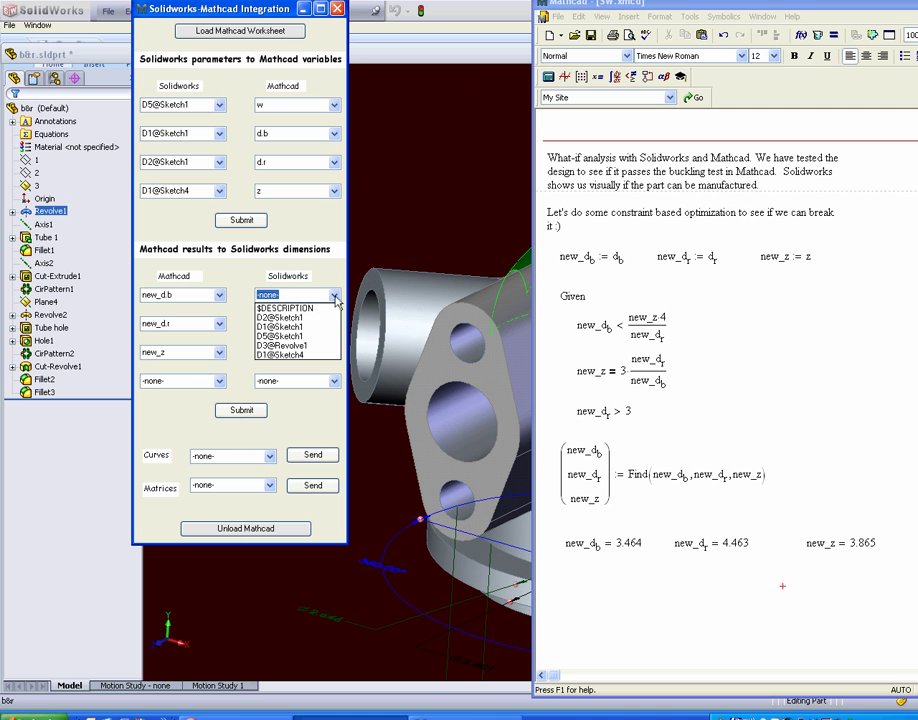
click(284, 327)
click(334, 324)
click(299, 347)
click(334, 352)
click(303, 413)
Move the integration and Mathcad windows off the model, submit the Mathcad results to the part, and bring SolidWorks to the front.
drag(252, 8, 95, 5)
drag(606, 6, 686, 6)
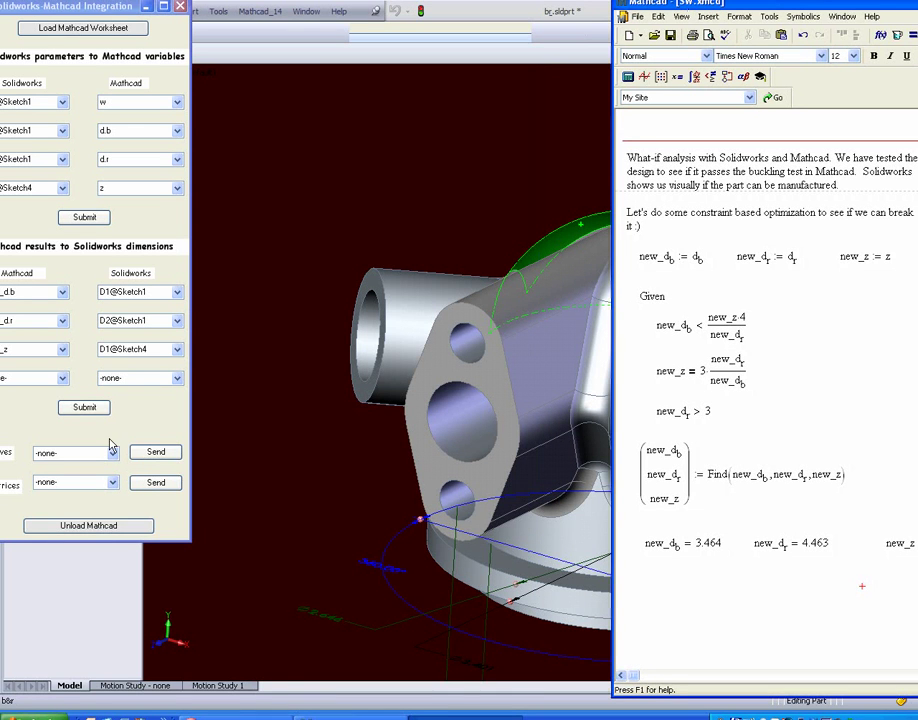
click(86, 408)
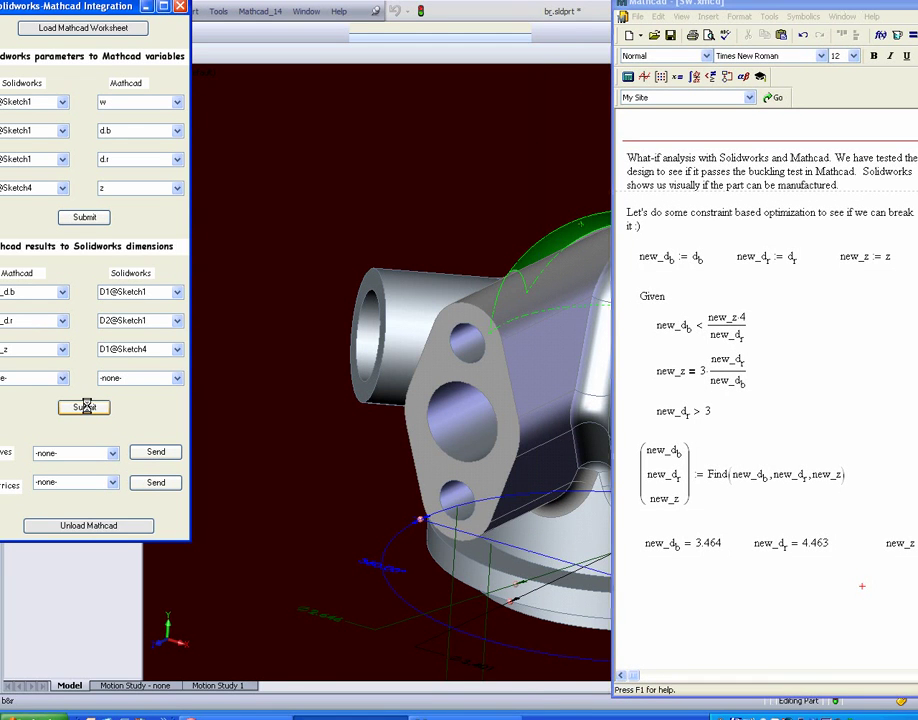
click(472, 12)
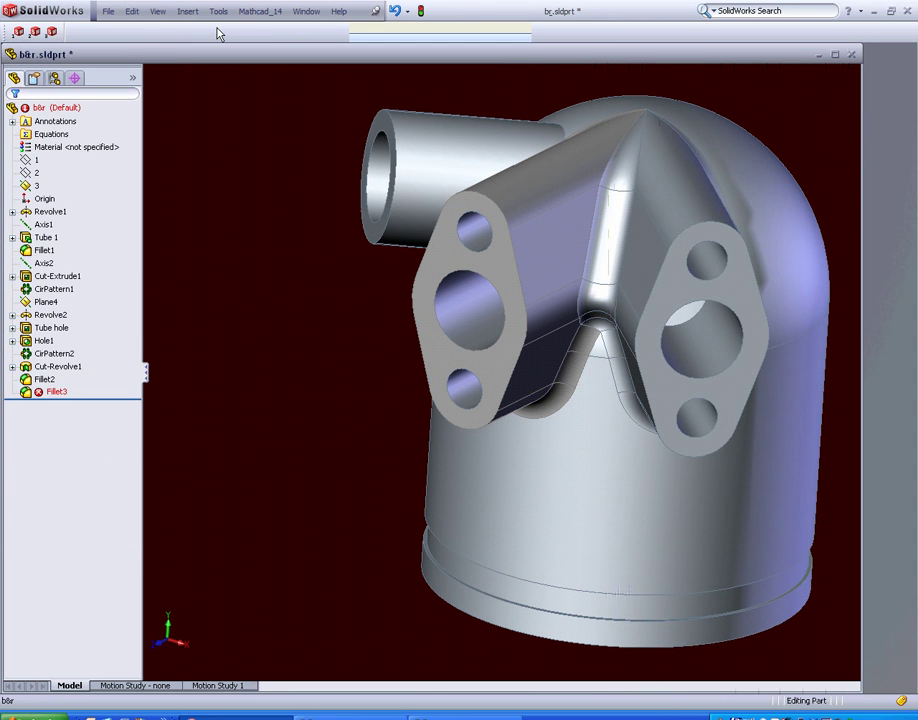
Compare the Default values in the part's design table with the Mathcad worksheet's solved dimensions, and close the table without rebuilding the part.
click(55, 80)
click(58, 106)
right_click(57, 107)
click(98, 128)
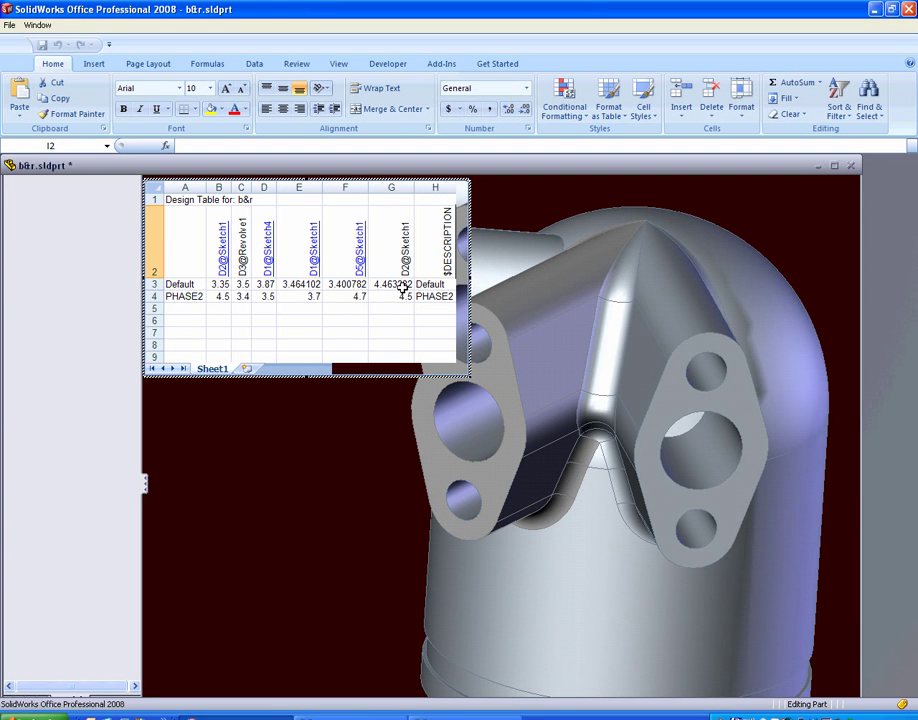
click(510, 717)
click(818, 545)
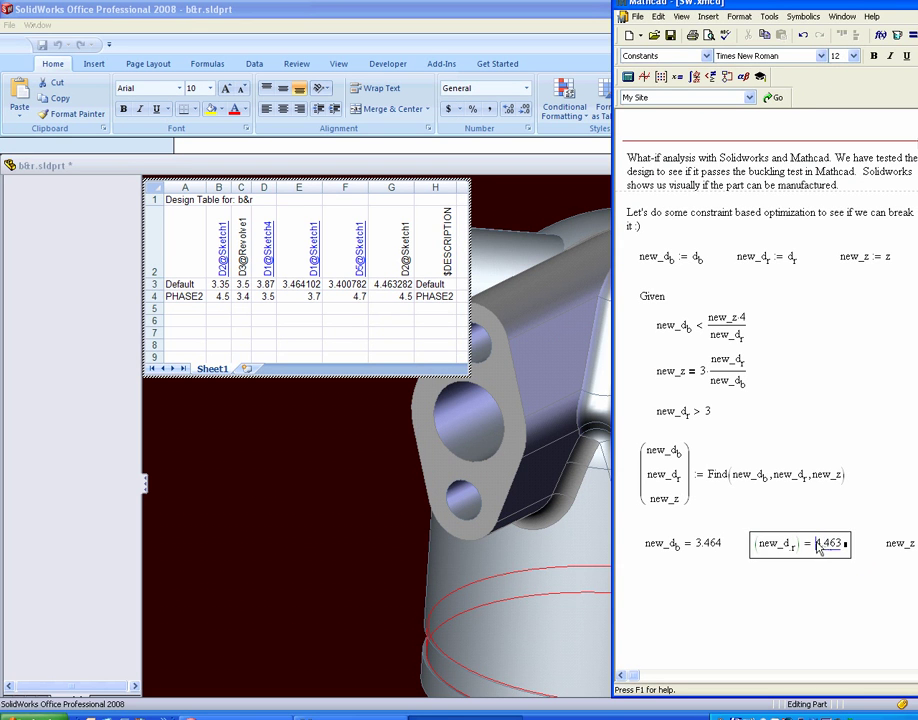
click(795, 595)
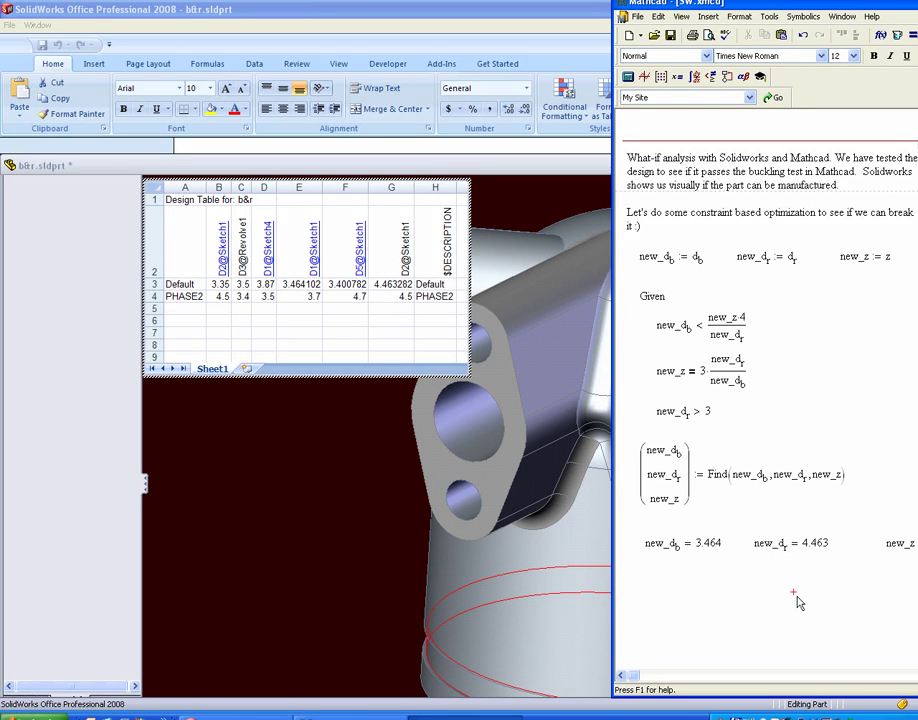
click(281, 545)
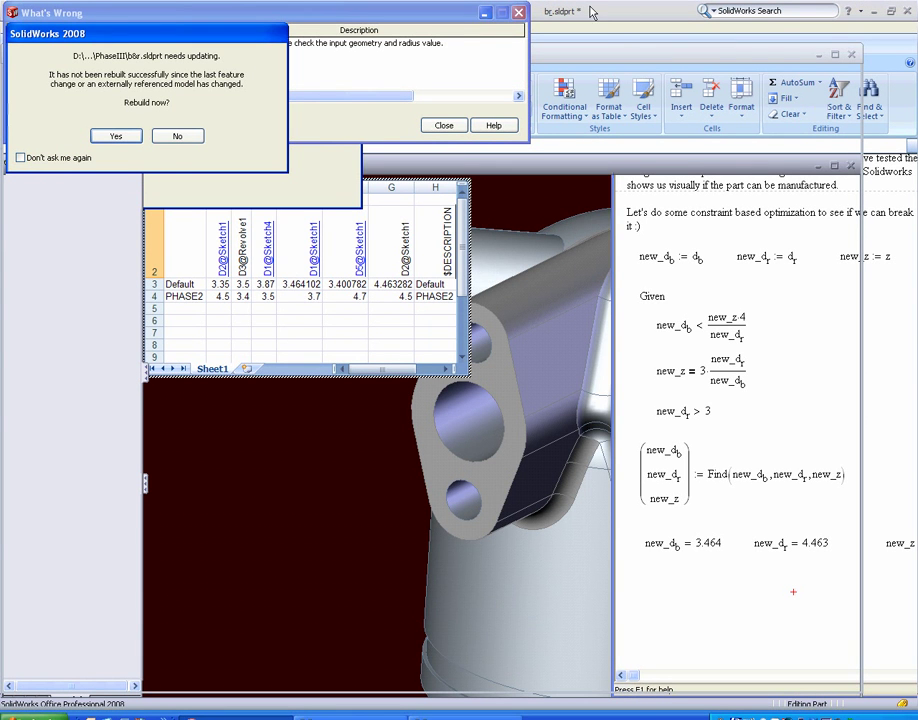
click(178, 136)
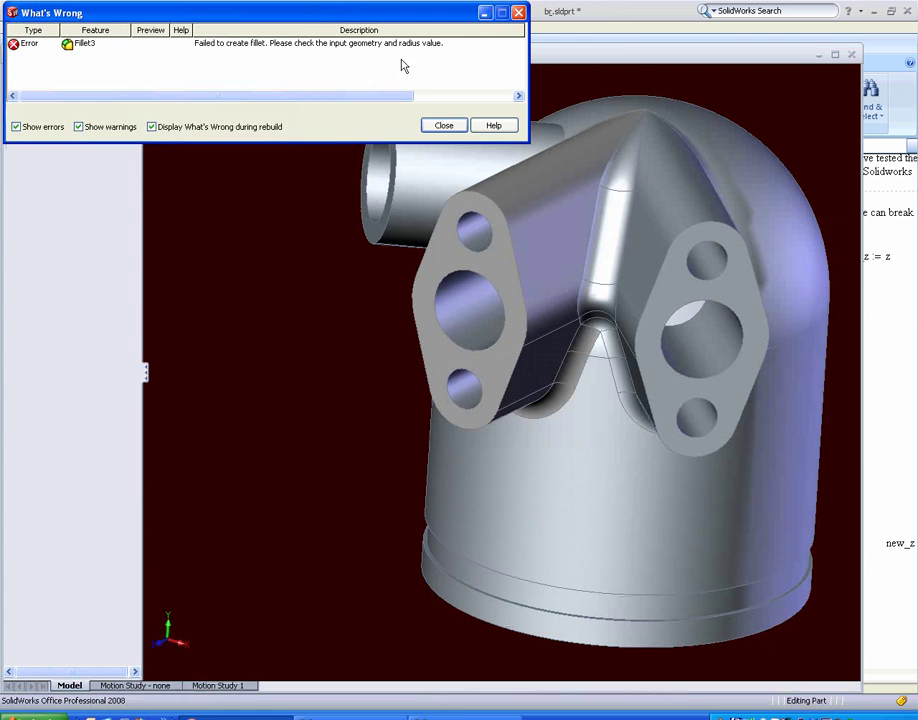
Dismiss the rebuild error report, show the part's feature tree, and close b&r.sldprt without saving the changes.
click(447, 128)
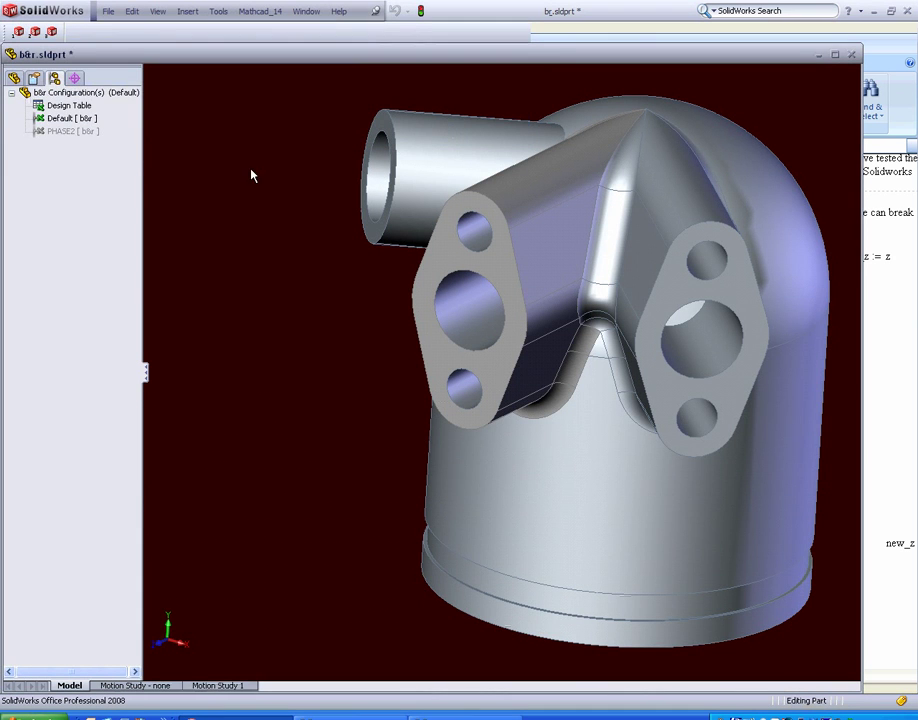
click(22, 89)
click(14, 79)
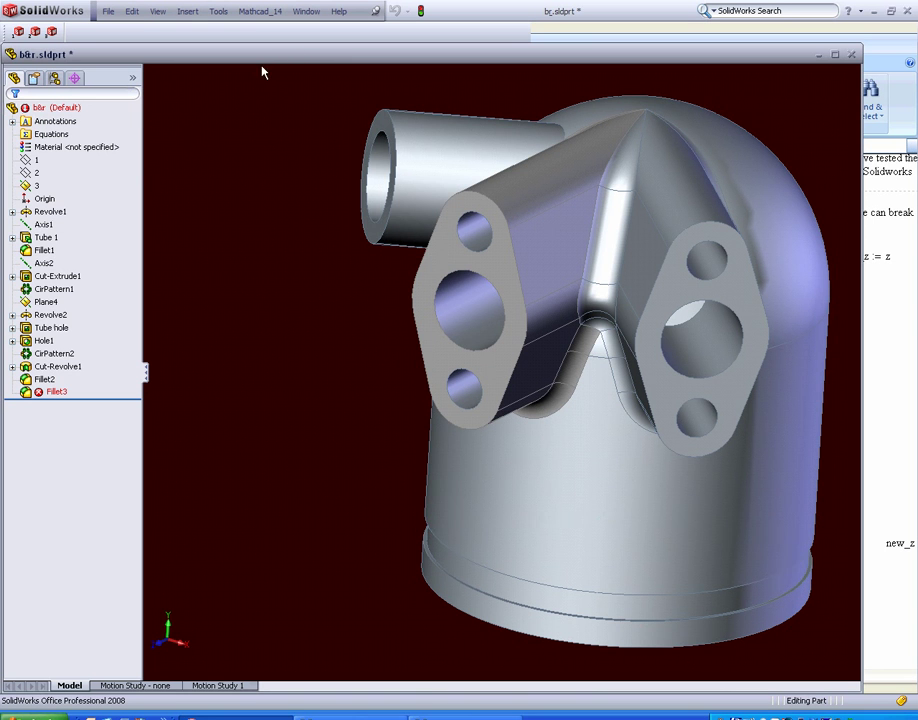
click(107, 12)
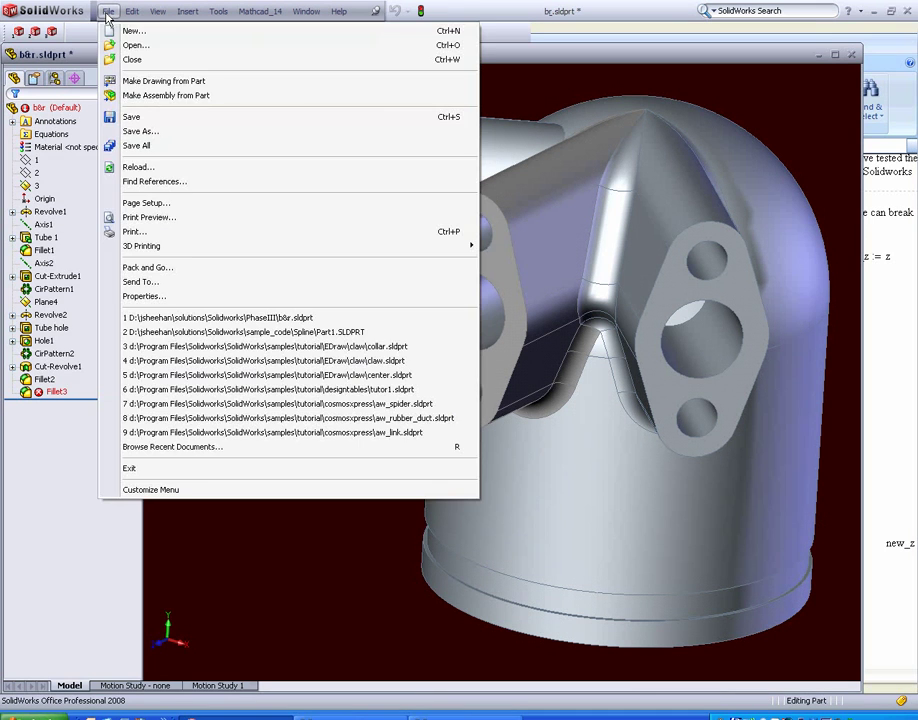
click(133, 62)
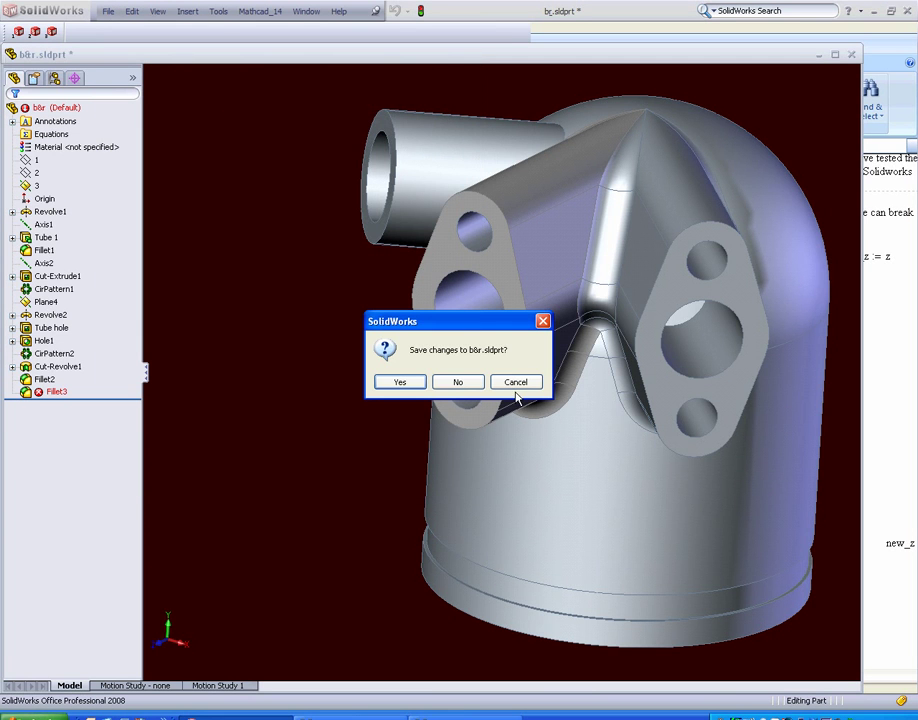
click(458, 382)
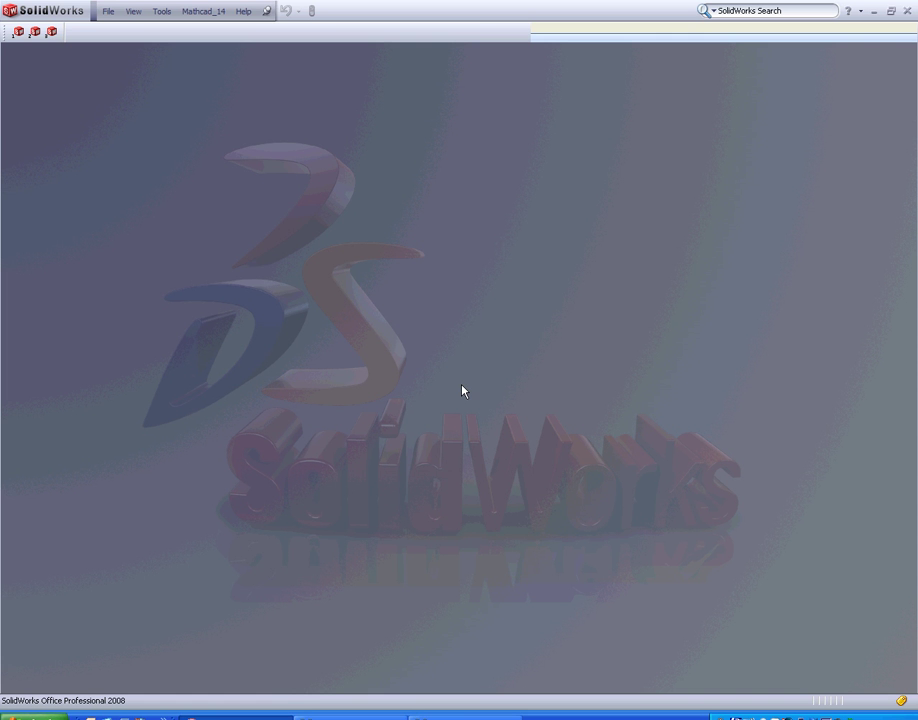
click(108, 11)
click(136, 46)
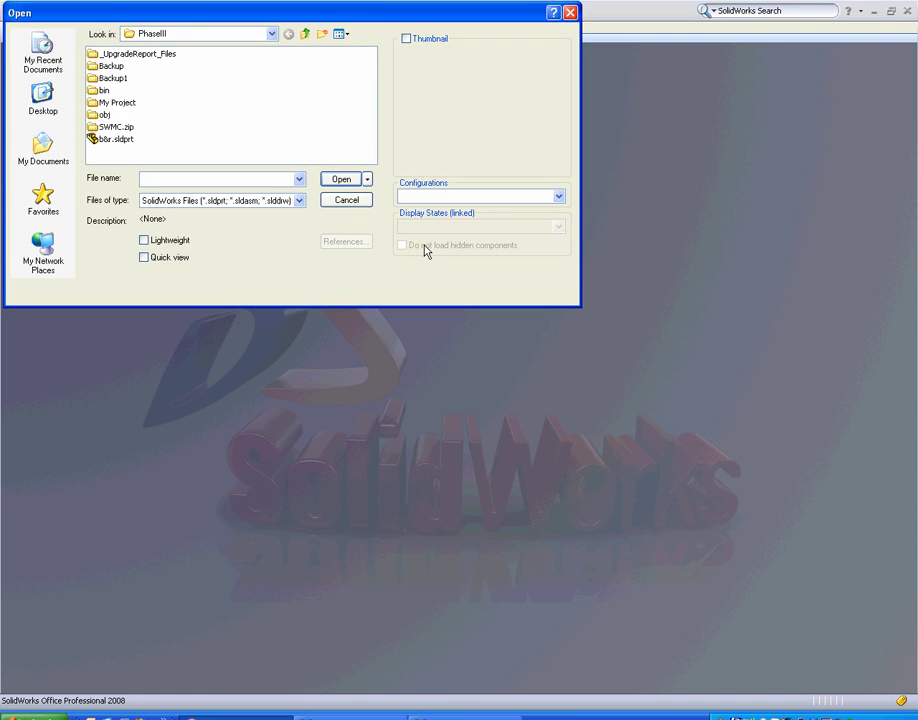
click(570, 12)
Create a new, empty part document.
click(113, 12)
click(131, 33)
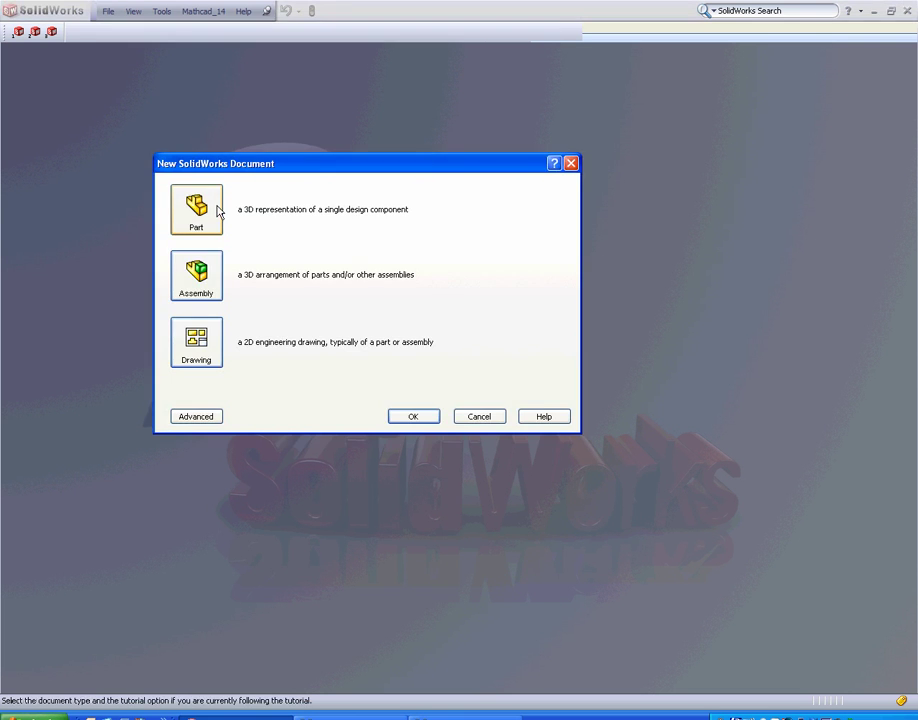
double_click(206, 211)
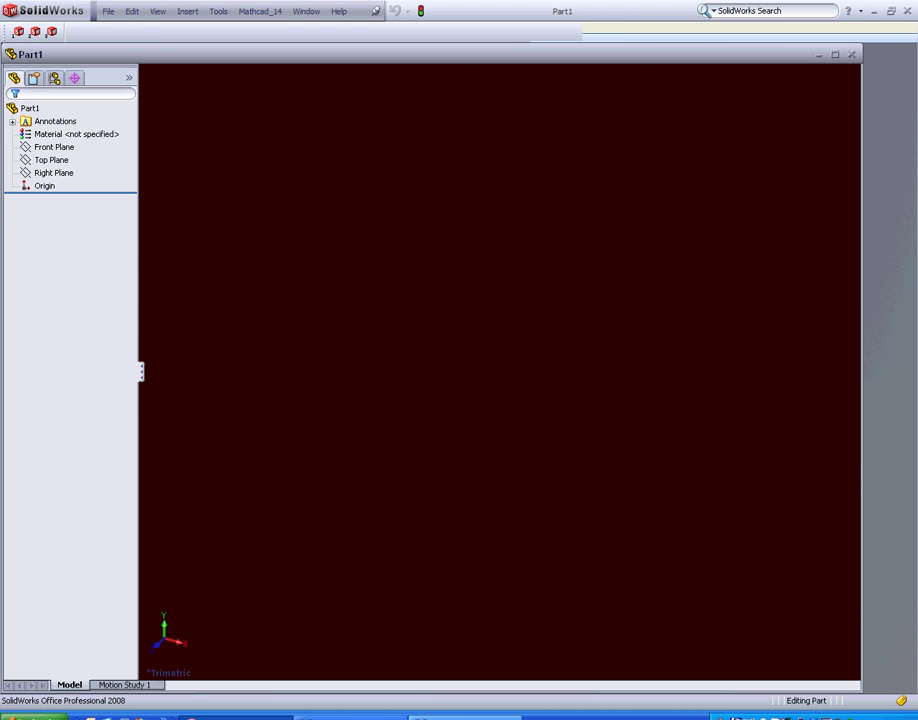
Switch to the Solidworks-Mathcad Integration window, move it fully into view, and unload Mathcad.
key(alt+Tab)
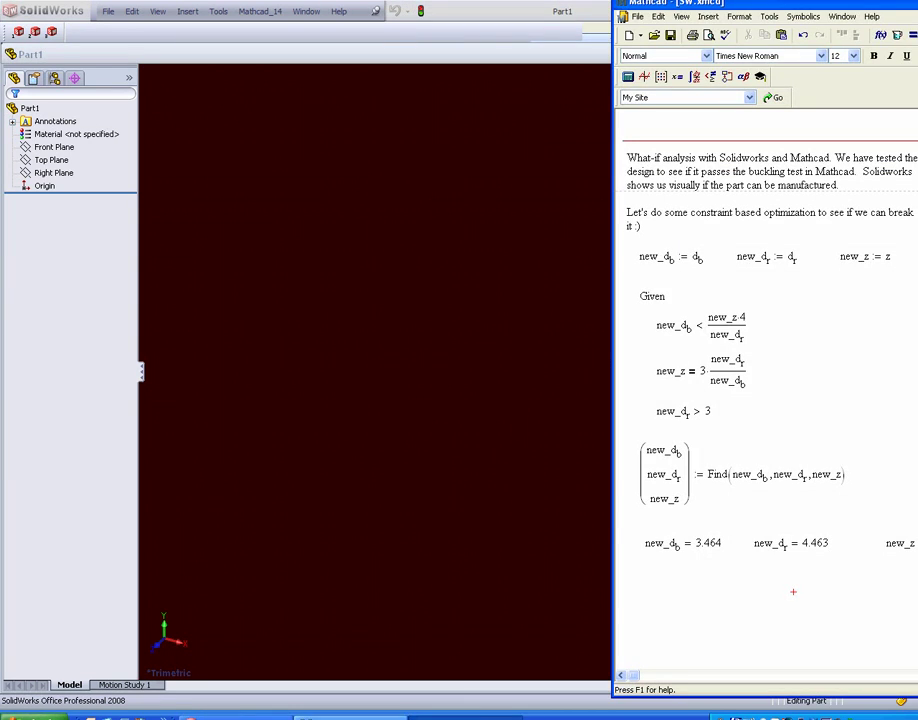
click(430, 714)
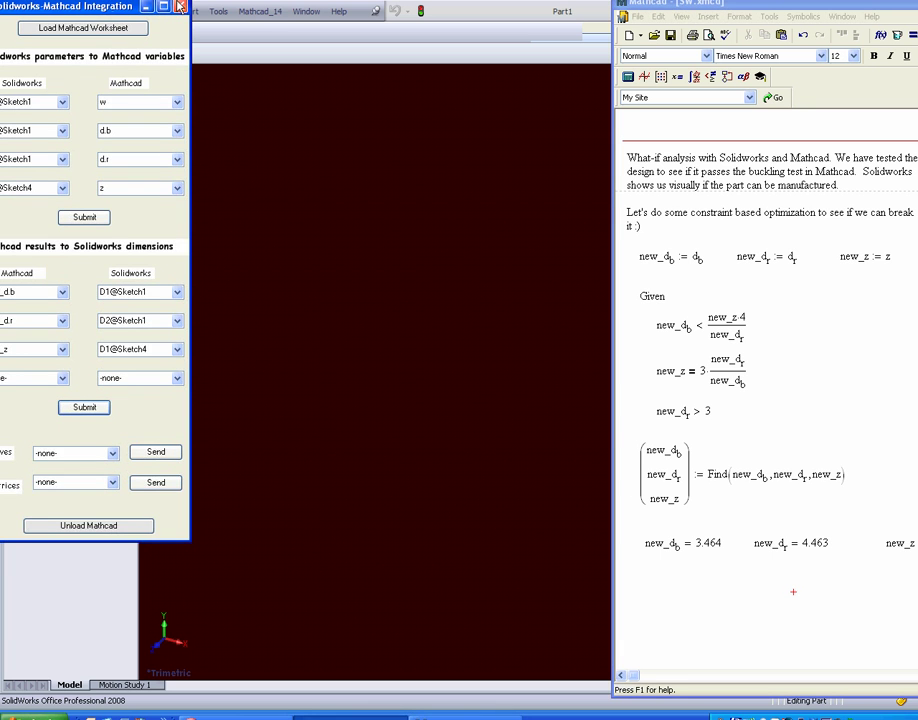
drag(97, 8, 194, 26)
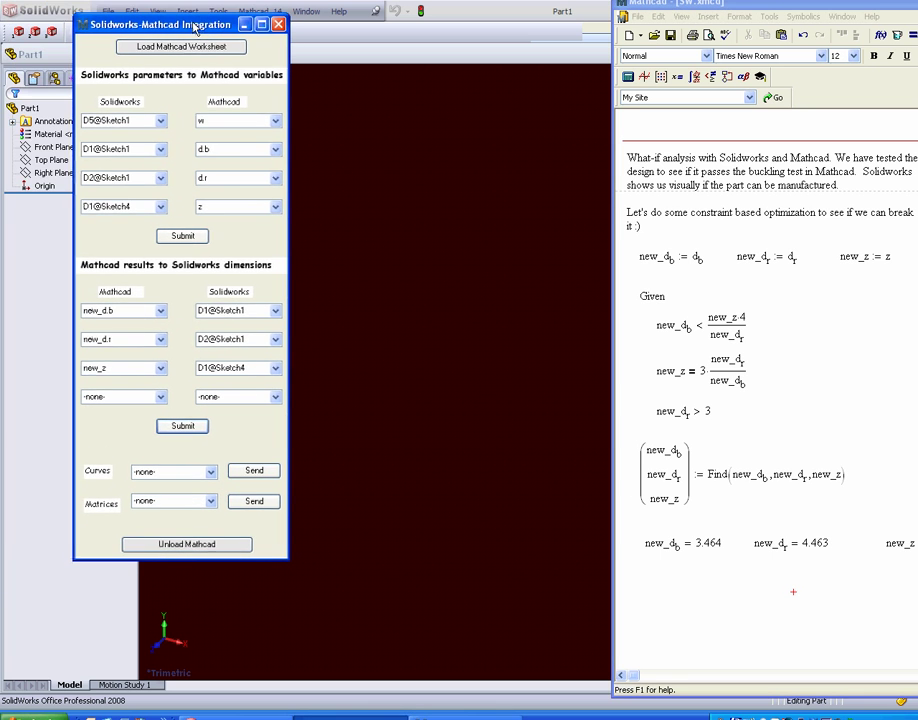
click(186, 544)
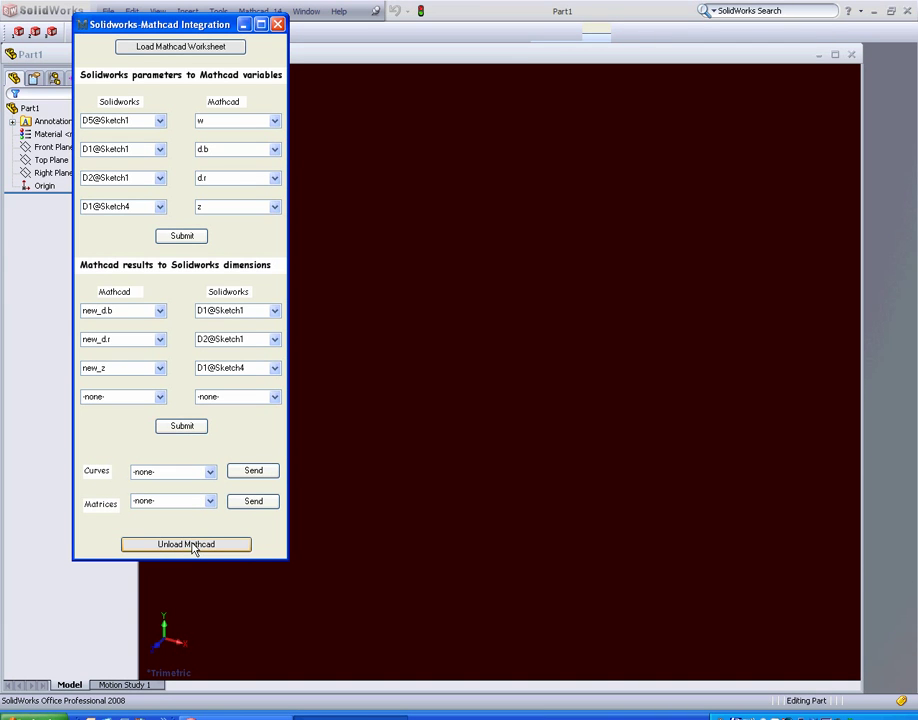
Load the Mathcad worksheet matrix.xmcd from the solutions\Solidworks\PhaseIII folder on the D: drive.
click(156, 47)
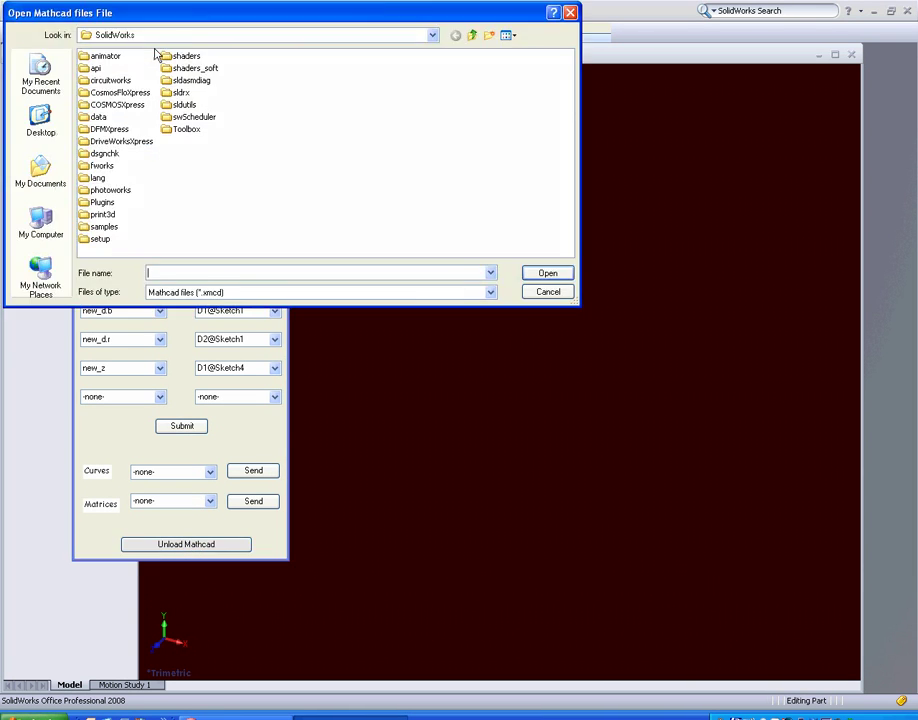
click(473, 35)
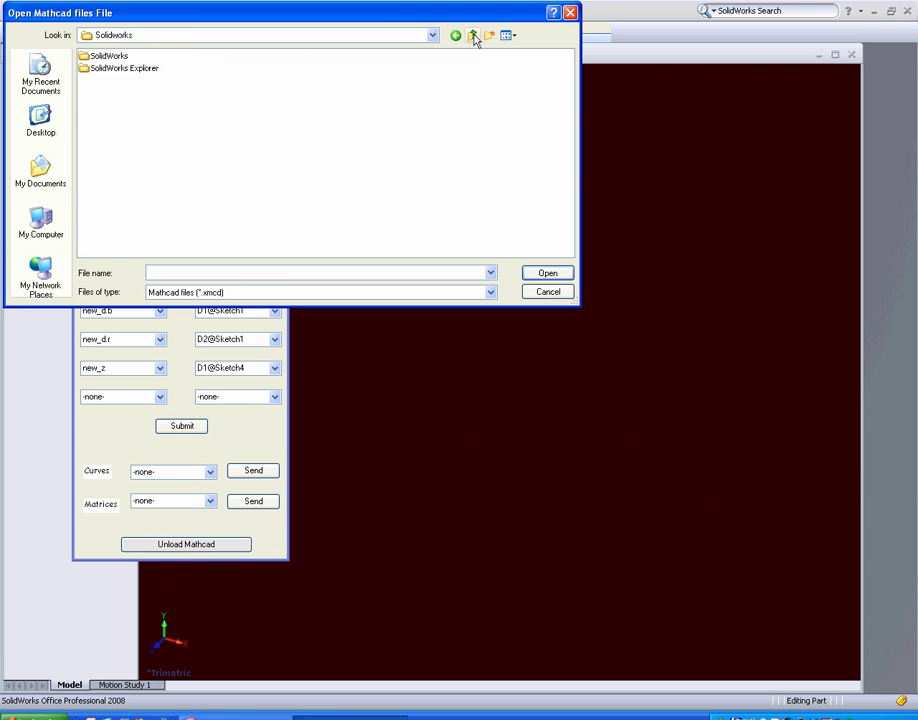
click(473, 35)
click(473, 35)
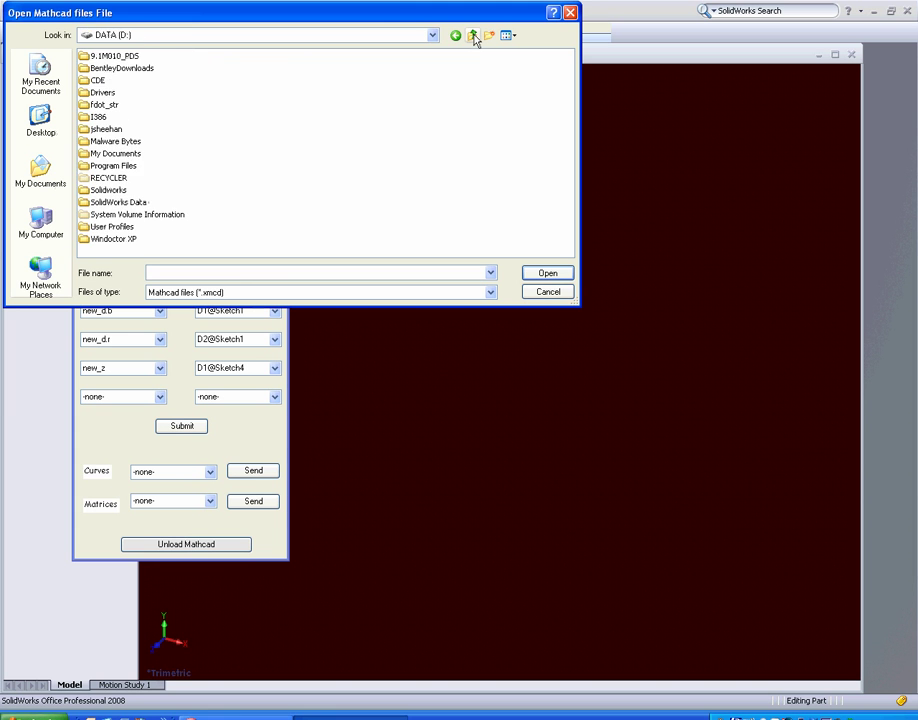
double_click(98, 129)
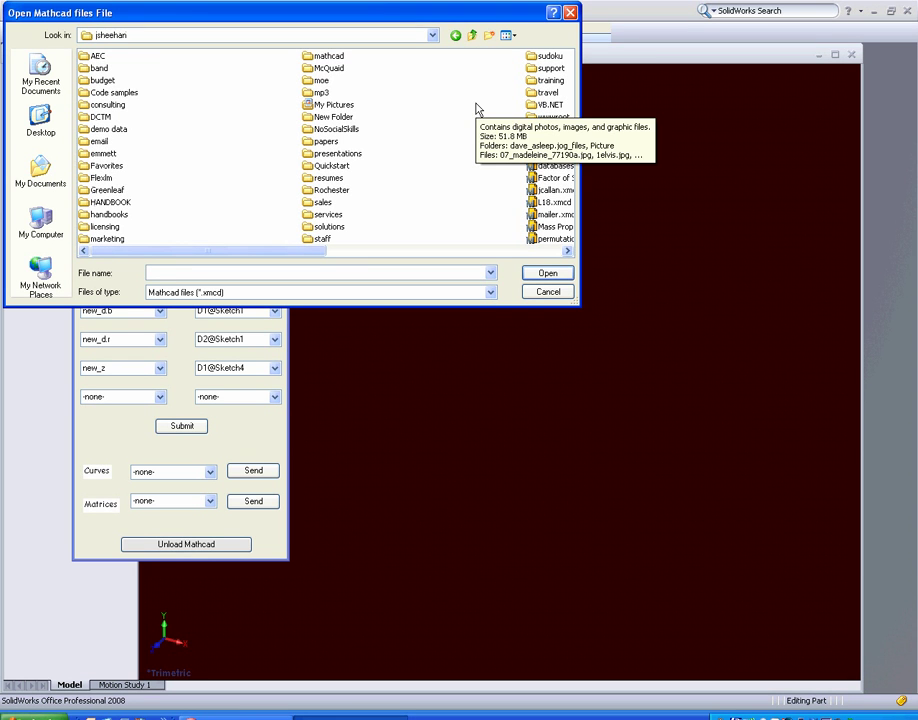
double_click(333, 227)
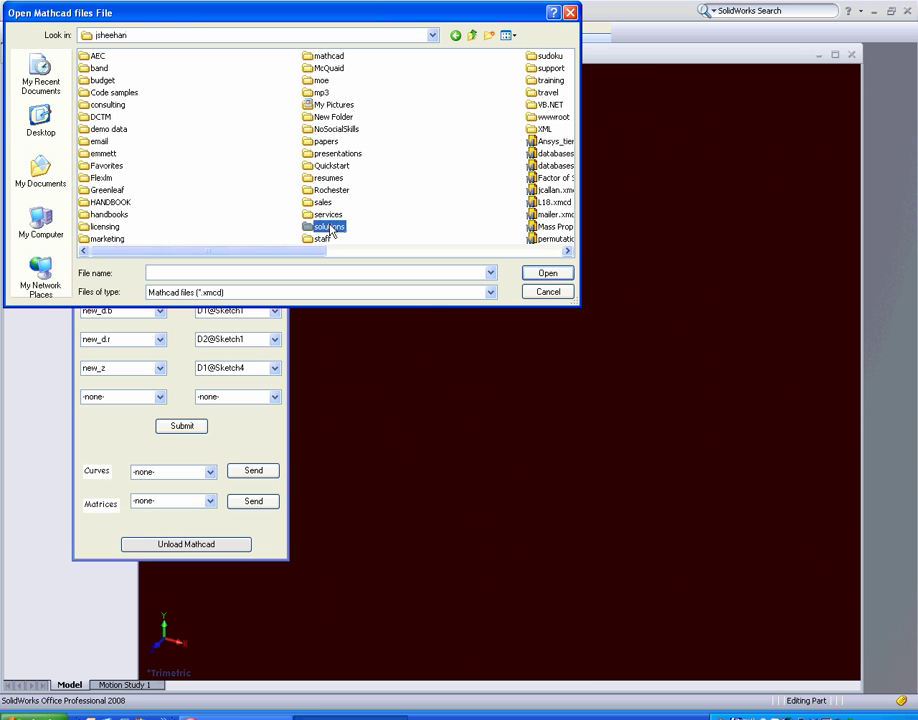
click(420, 252)
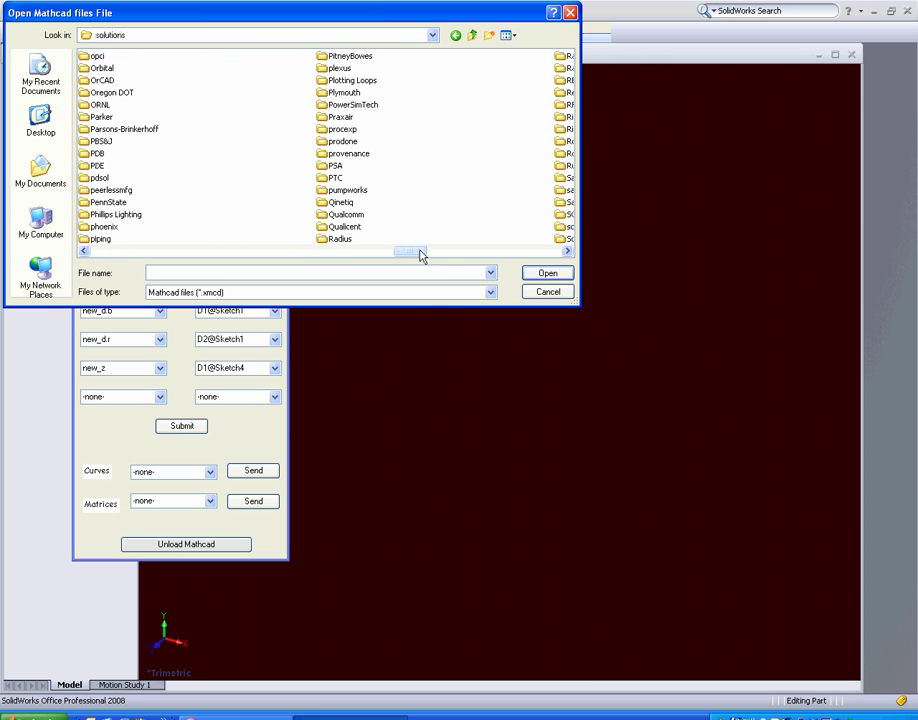
drag(420, 255, 470, 252)
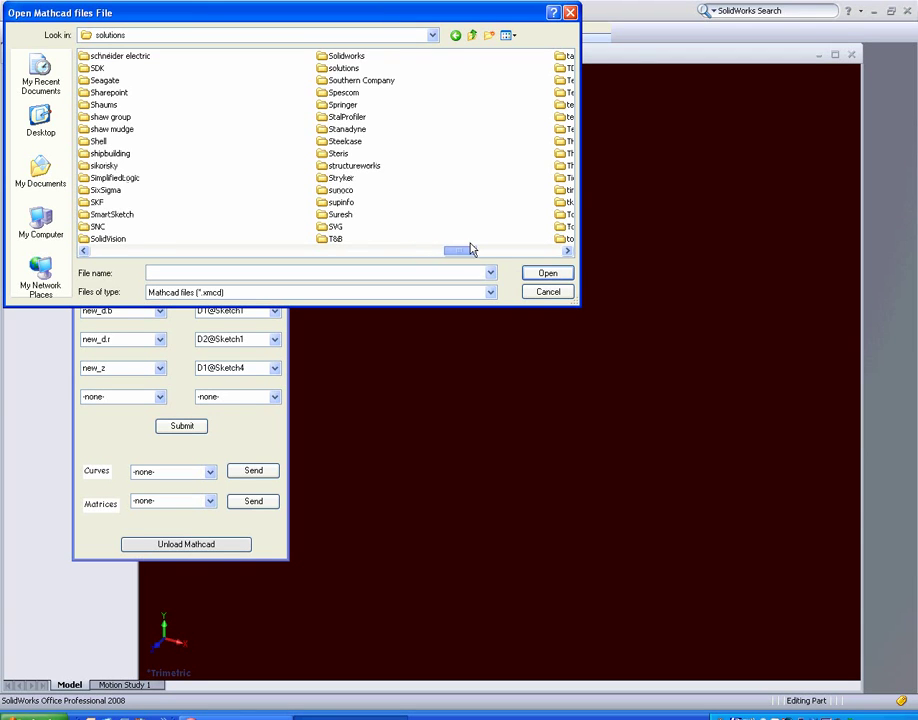
double_click(346, 57)
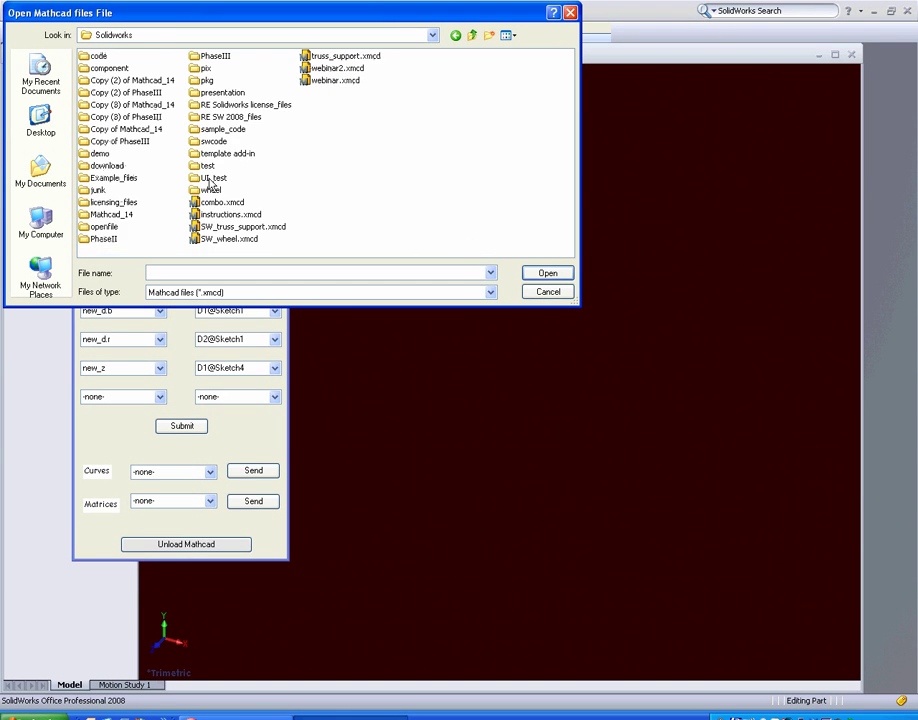
double_click(217, 58)
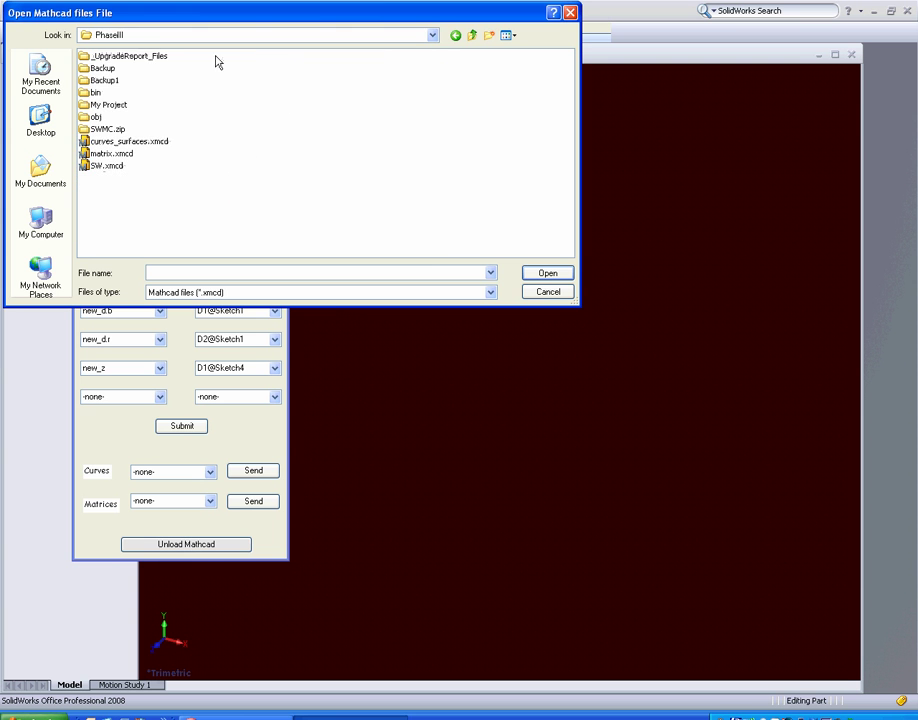
double_click(113, 159)
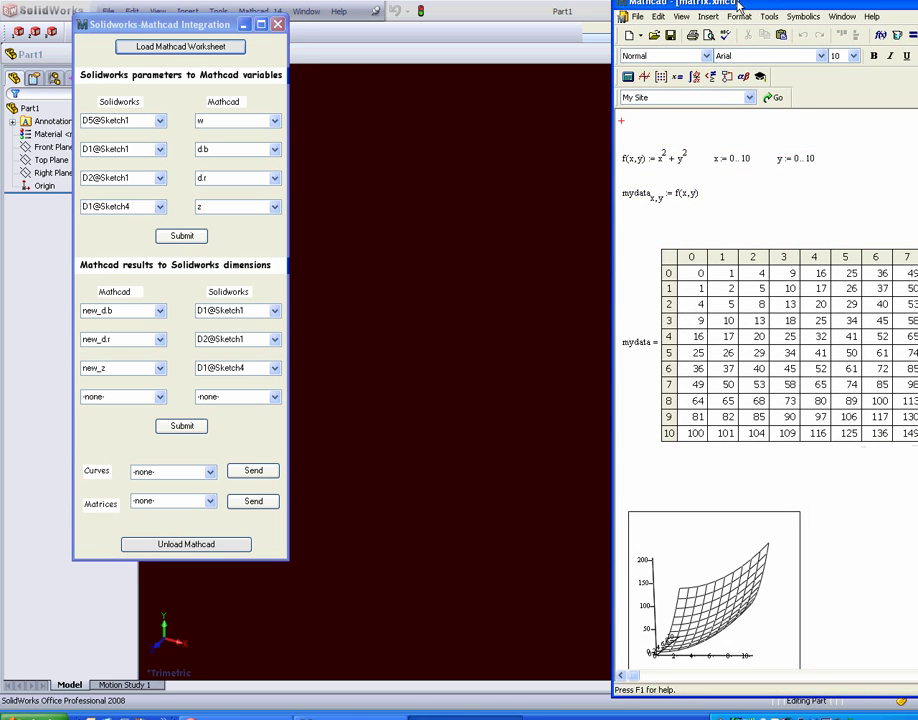
Move the Mathcad window beside the integration window and rotate the 3D surface plot of mydata.
drag(738, 6, 507, 6)
click(490, 590)
drag(490, 590, 578, 578)
drag(644, 548, 450, 370)
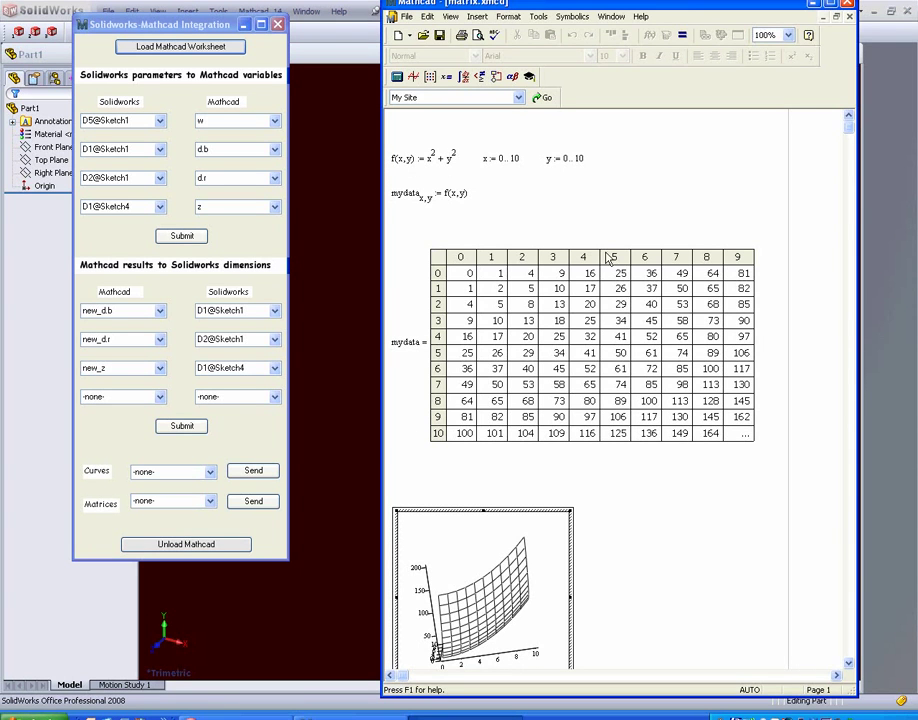
Examine the build_array program that generates the spline_data array, and look through the rest of the worksheet.
scroll(849, 640, down, 5)
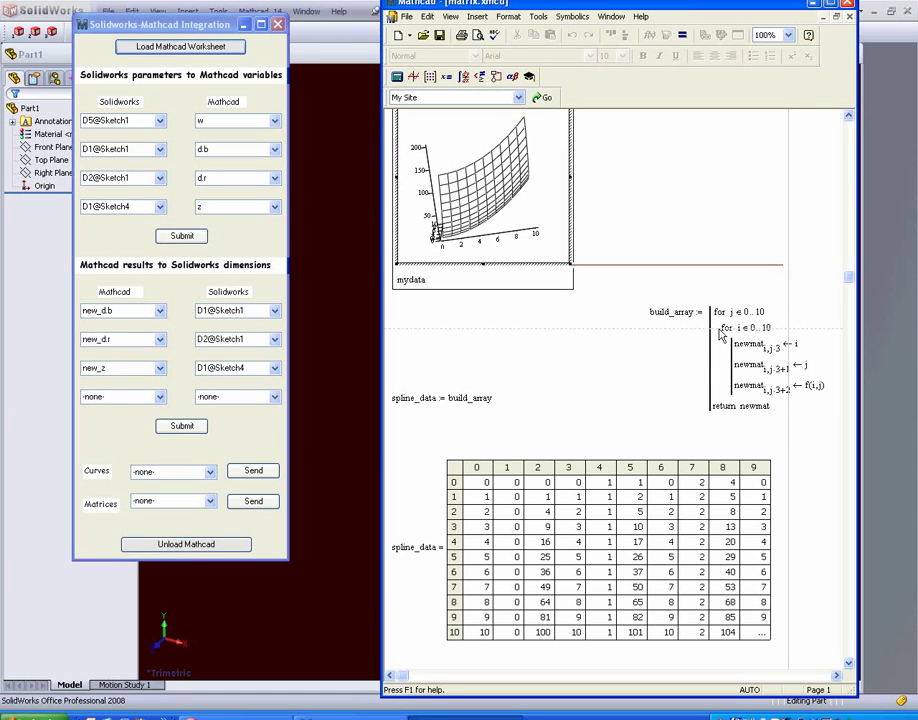
click(813, 403)
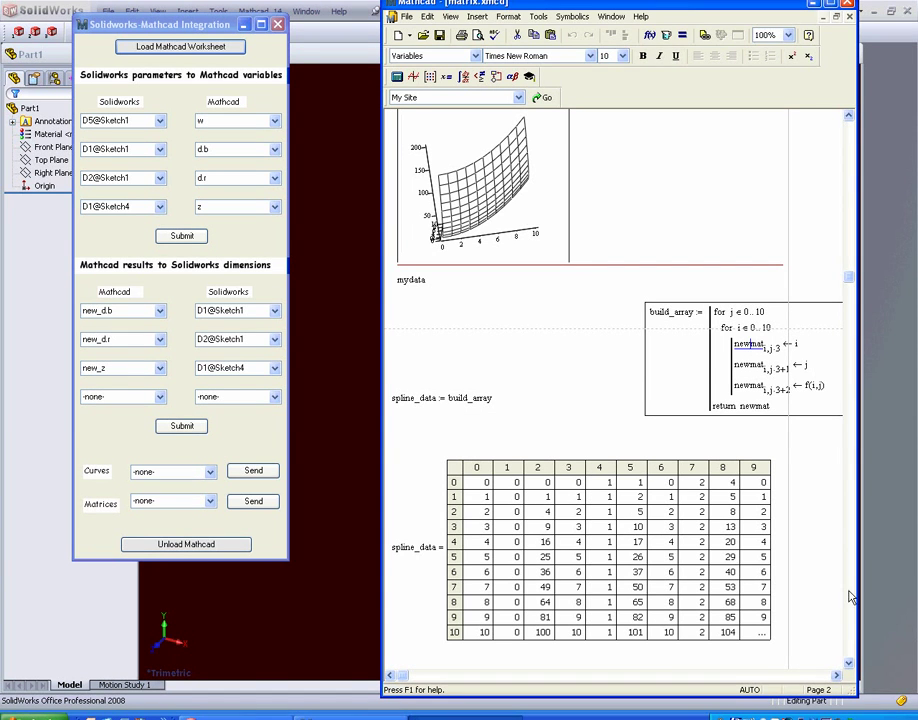
scroll(848, 629, down, 10)
scroll(848, 629, down, 10)
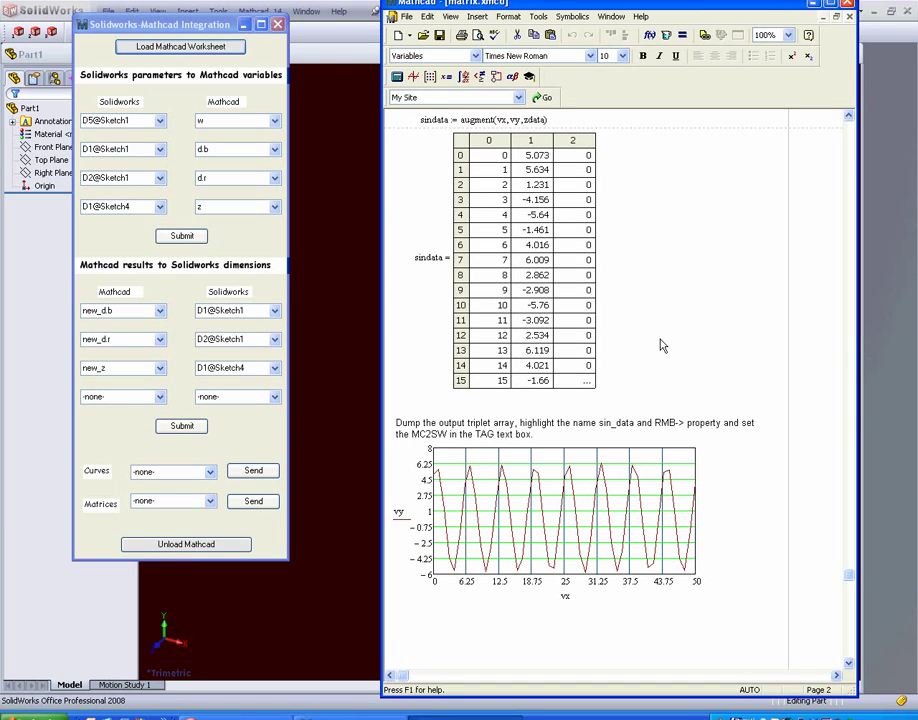
scroll(850, 138, up, 10)
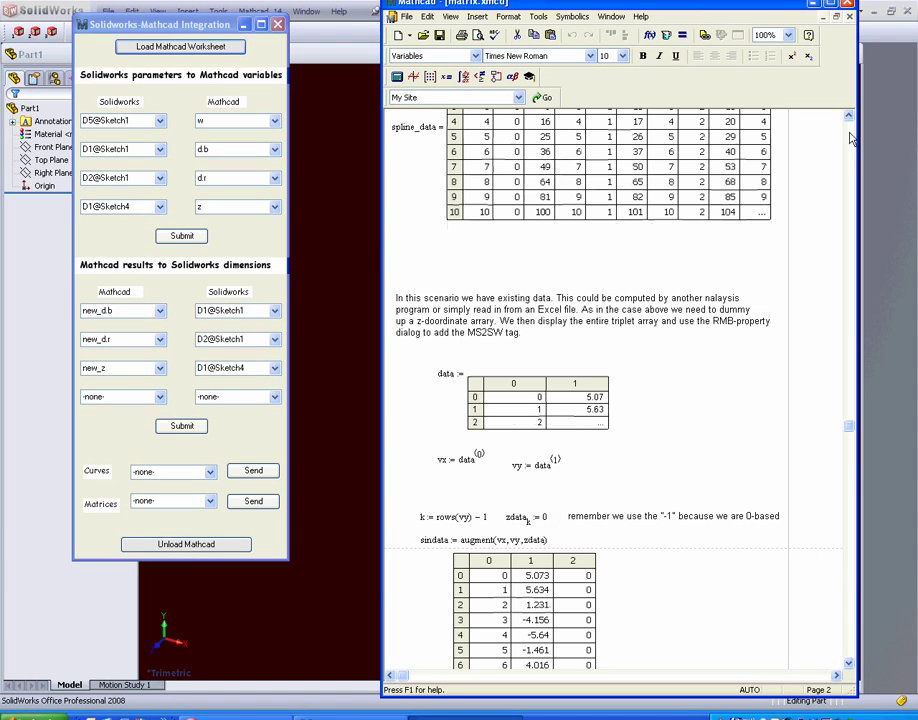
Review the existing data table, the augmented sindata triplet array, and the plot of vy against vx.
click(849, 667)
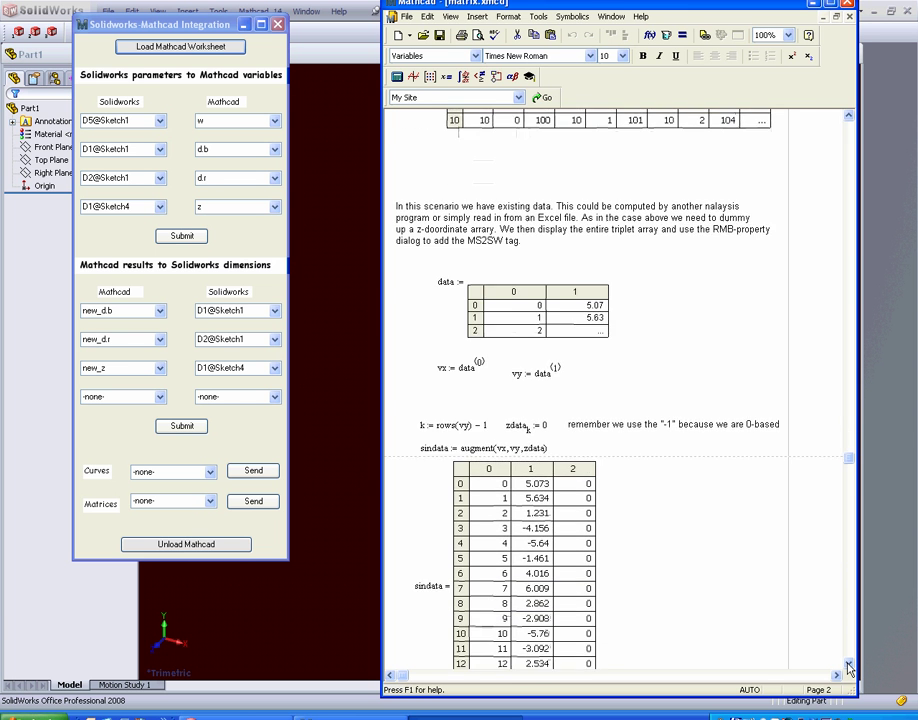
drag(849, 667, 849, 667)
click(578, 145)
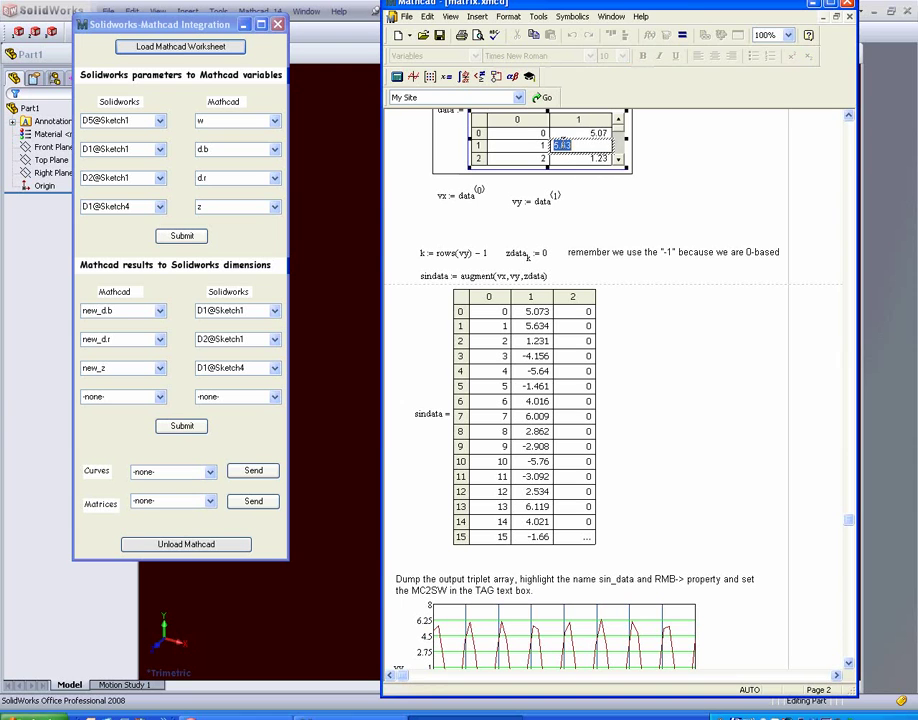
click(702, 340)
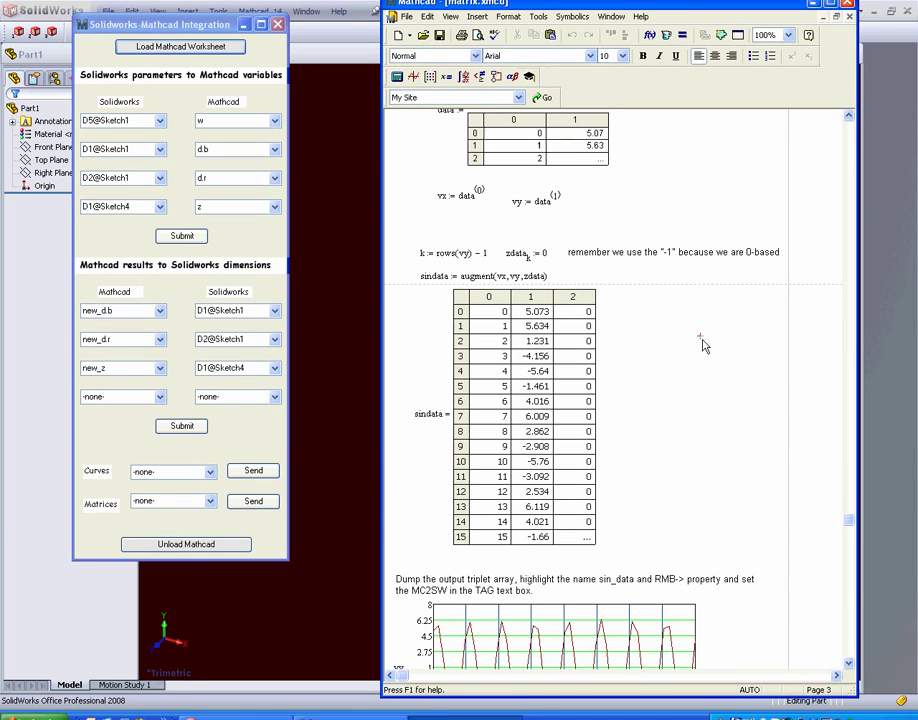
drag(848, 663, 848, 663)
click(587, 497)
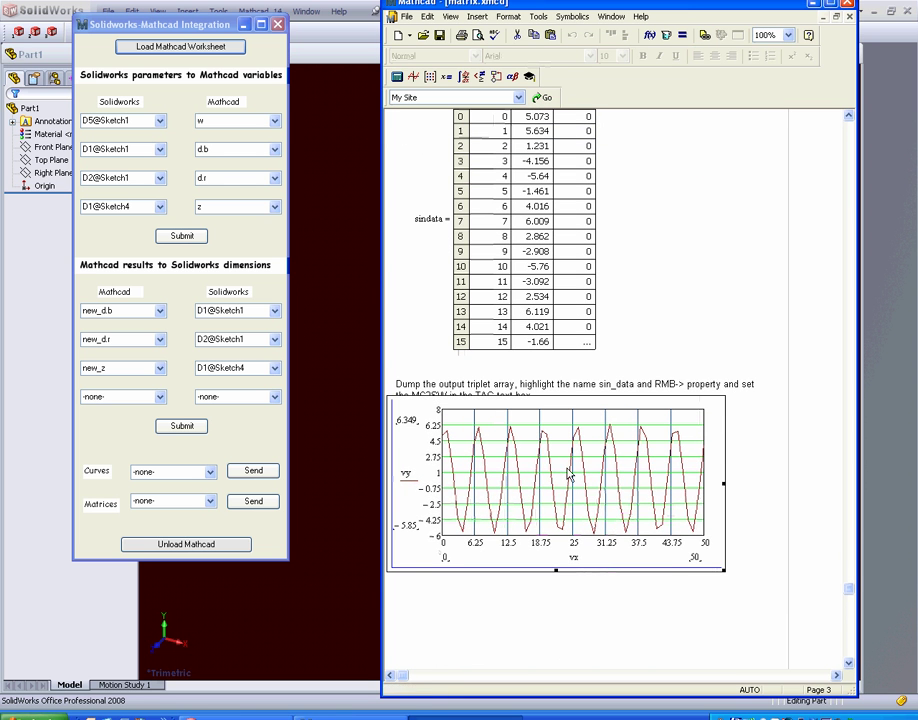
click(430, 219)
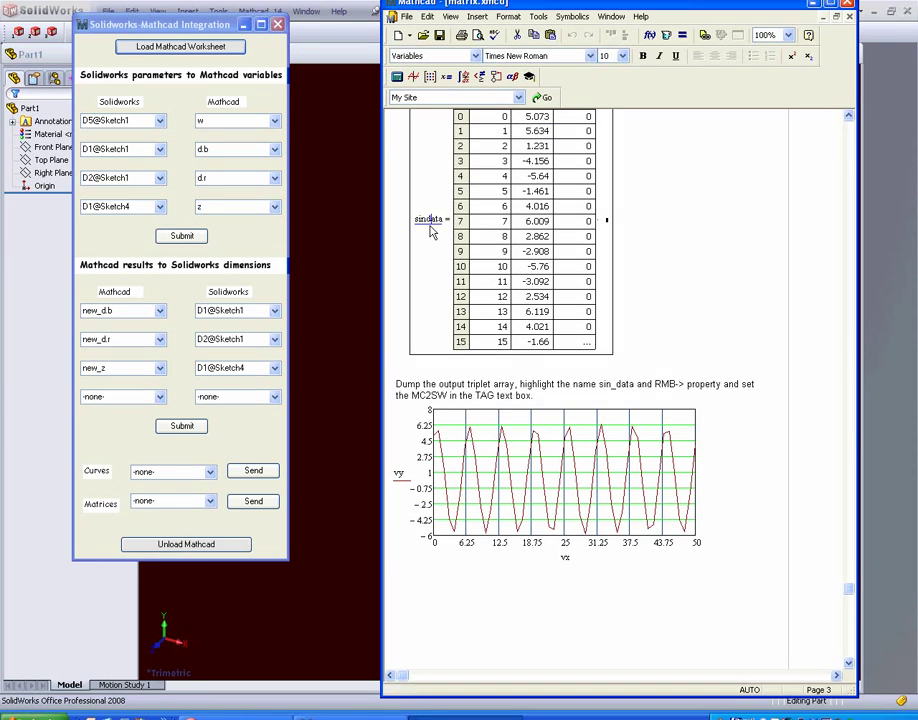
click(516, 441)
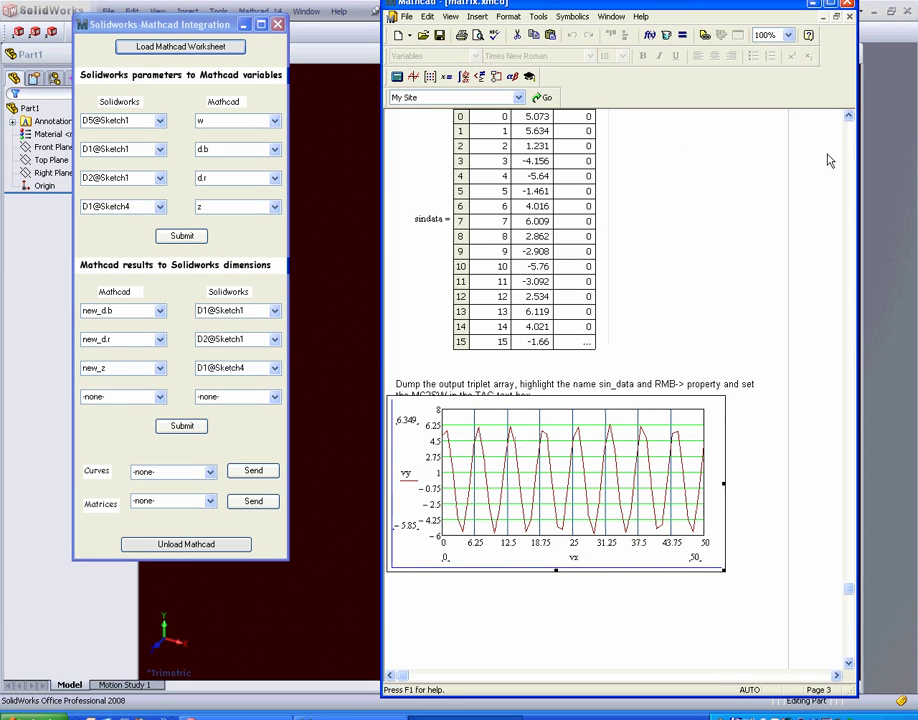
Send the sindata curve from the Mathcad worksheet to the new part and bring the SolidWorks window forward.
scroll(850, 146, up, 10)
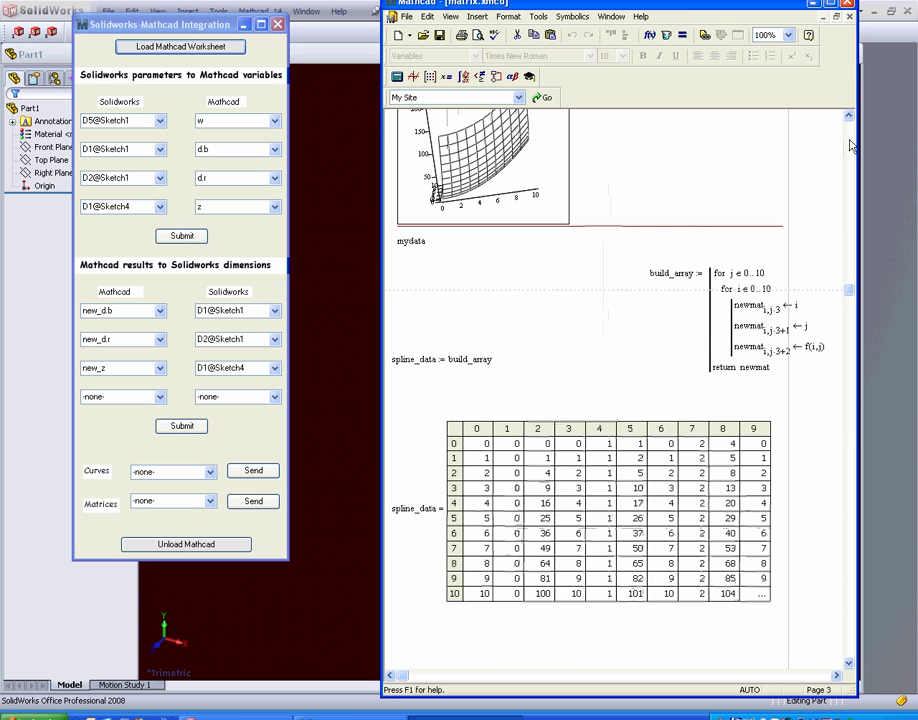
scroll(842, 147, up, 5)
click(210, 471)
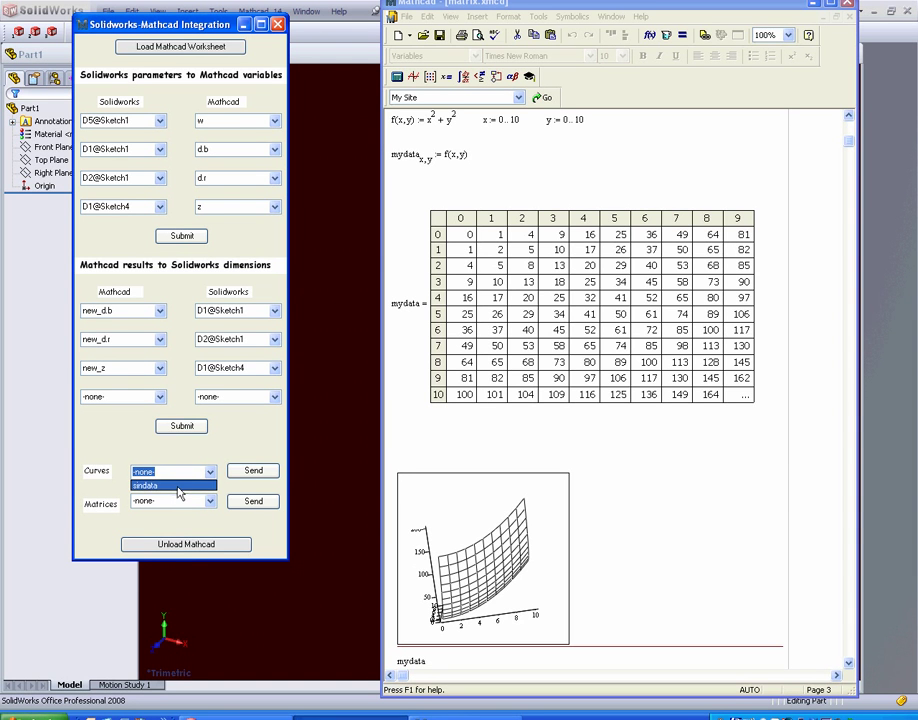
click(179, 486)
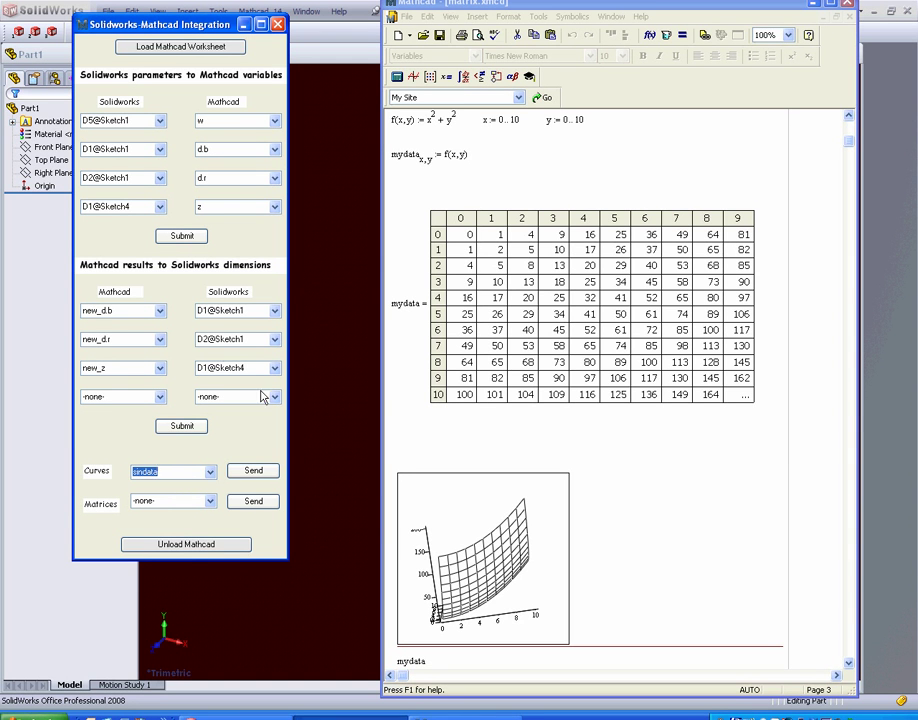
click(254, 472)
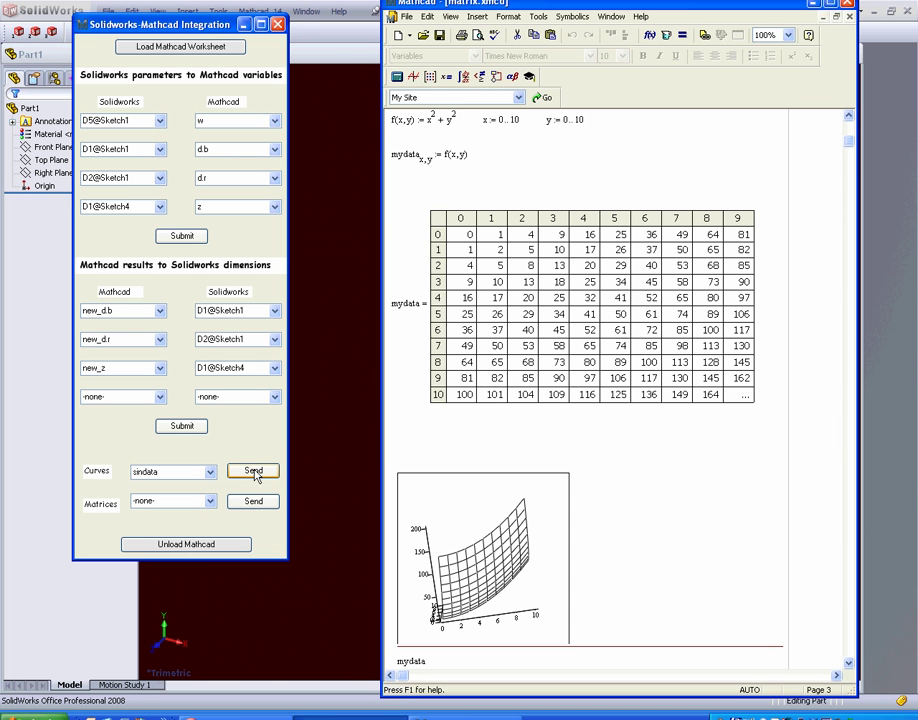
click(365, 13)
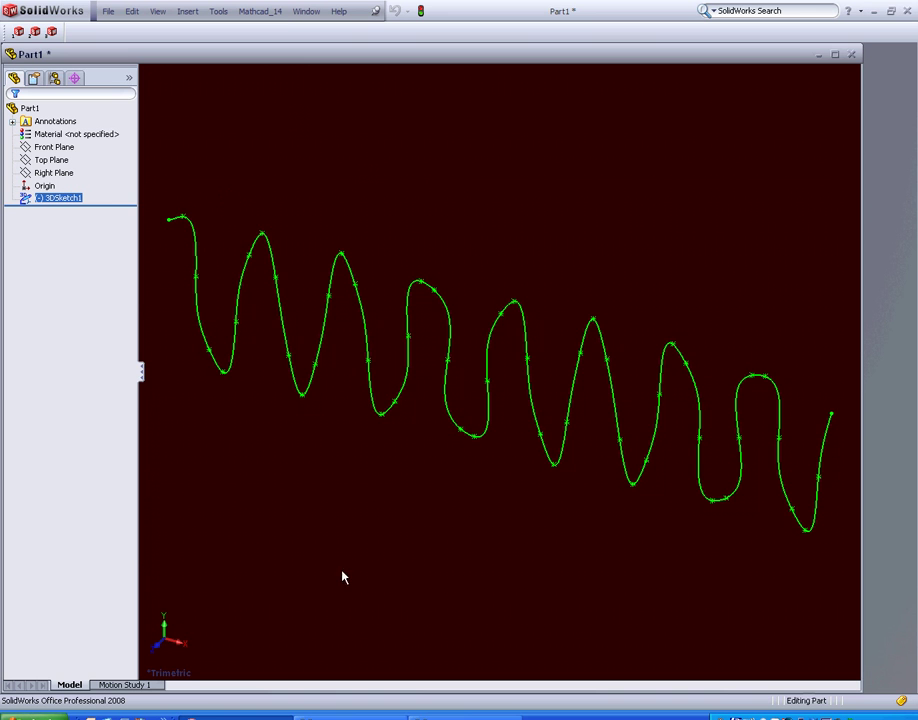
Return to the integration window and send the spline_data matrix to the part.
click(815, 716)
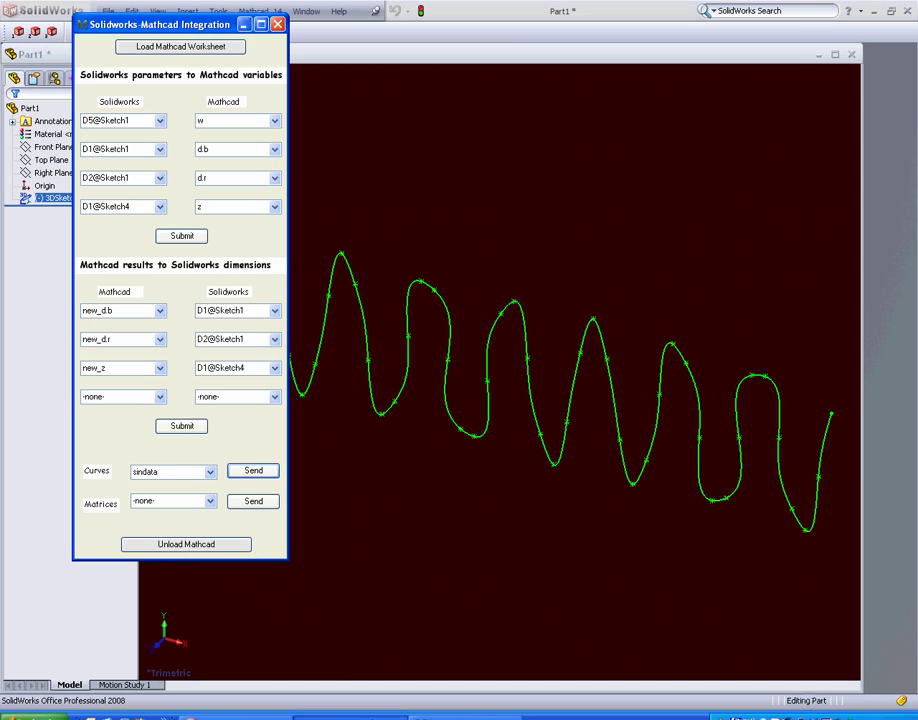
click(210, 501)
click(160, 514)
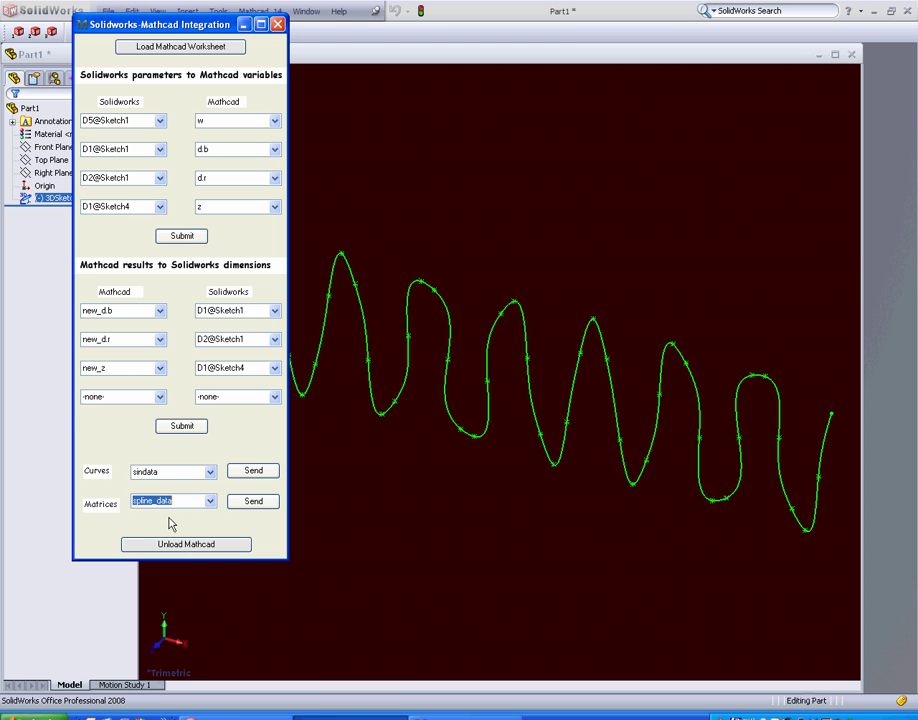
click(252, 502)
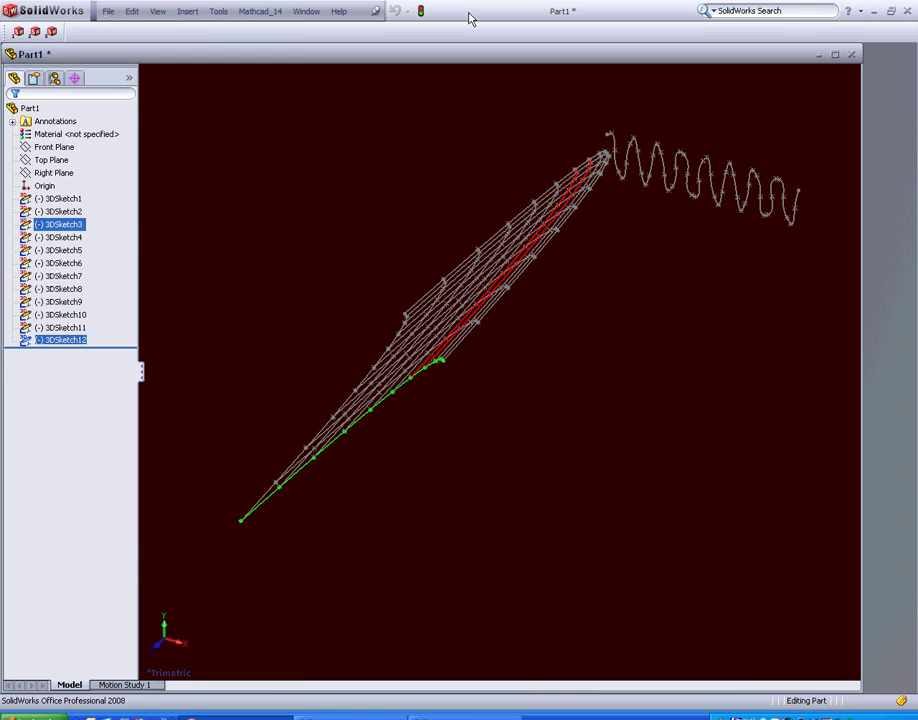
Rotate and zoom in on the imported spline mesh and sine curve, and compare them with the function and surface plot in the Mathcad worksheet.
click(160, 14)
mouse_move(226, 82)
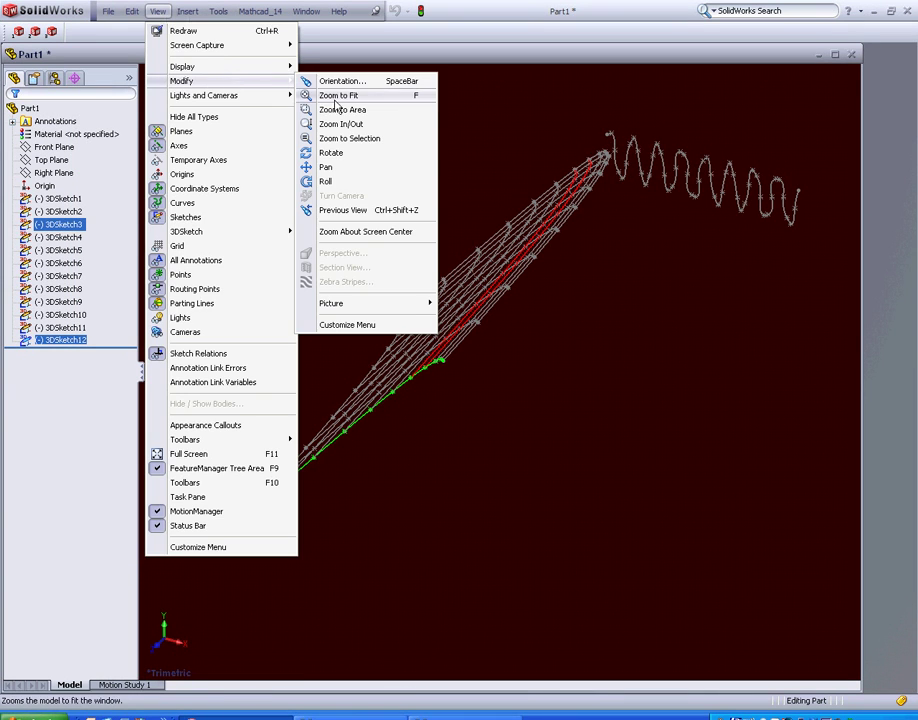
click(332, 153)
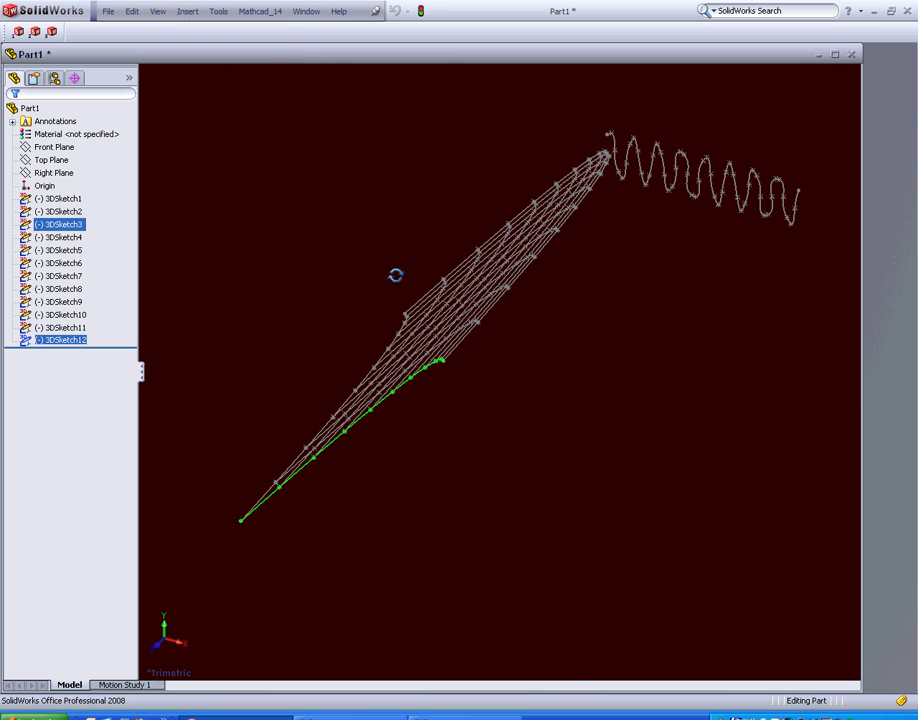
drag(430, 332, 500, 240)
click(159, 11)
mouse_move(285, 81)
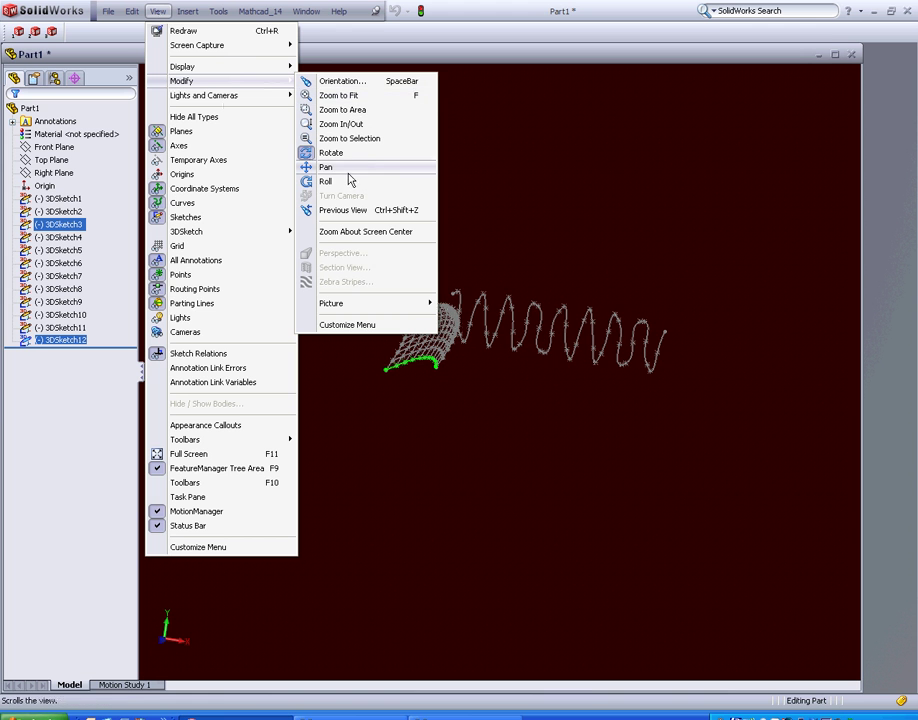
click(351, 110)
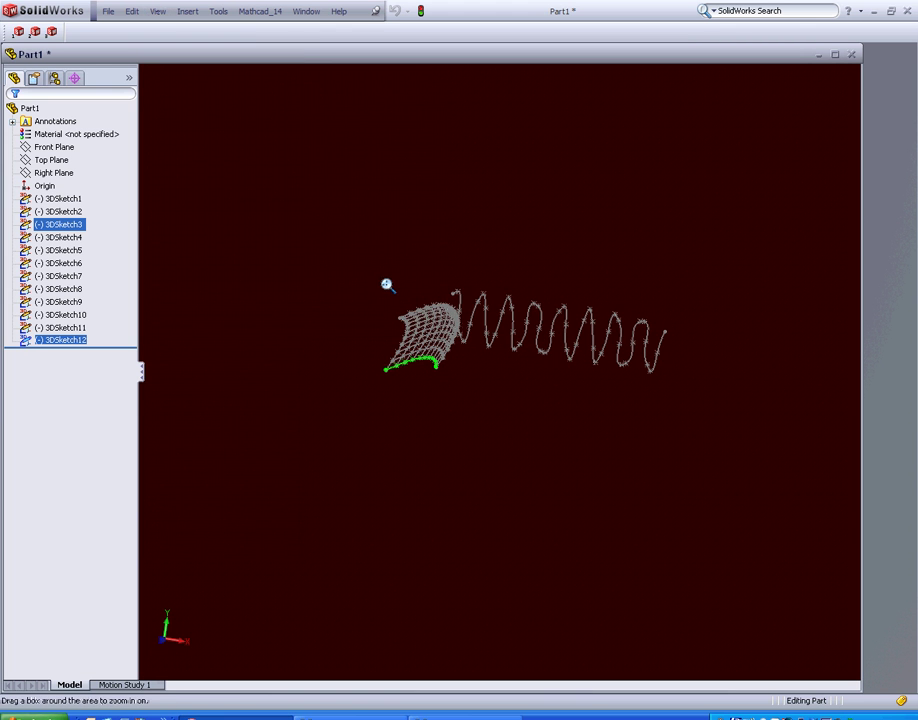
drag(380, 278, 594, 389)
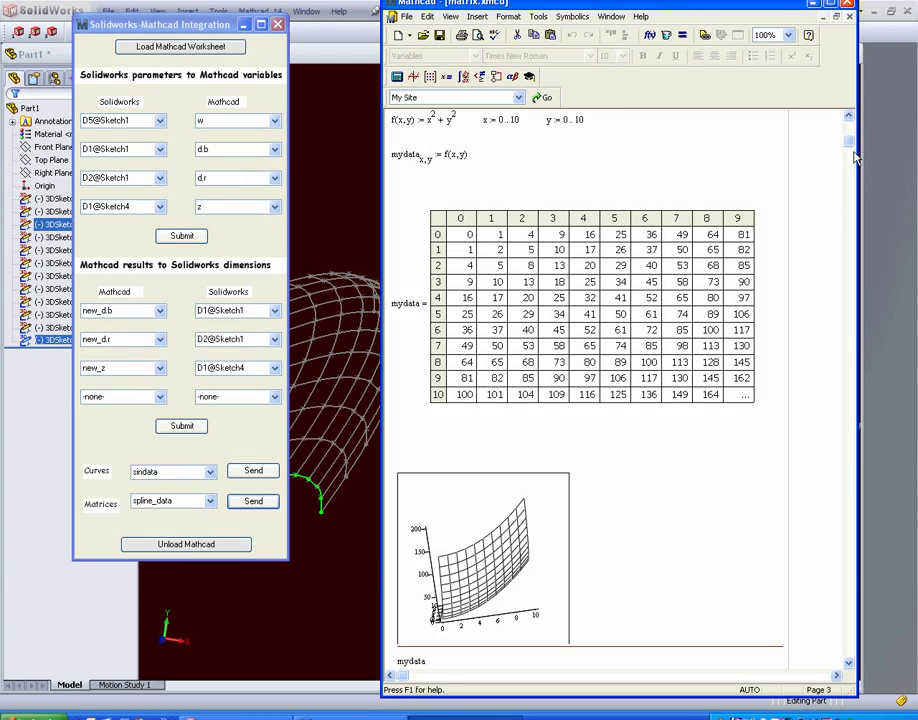
scroll(610, 98, up, 2)
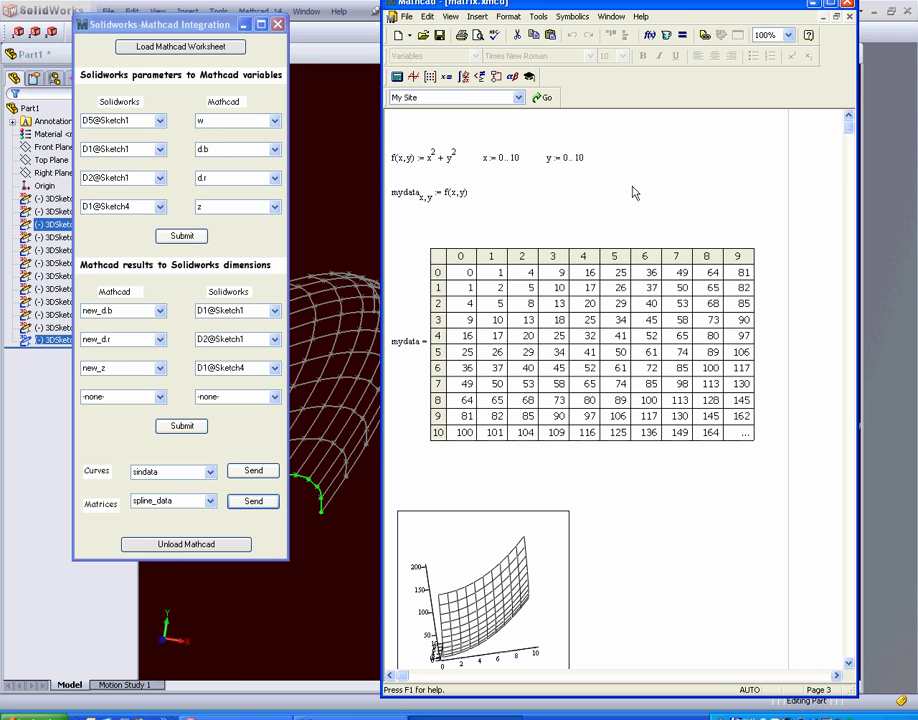
click(343, 540)
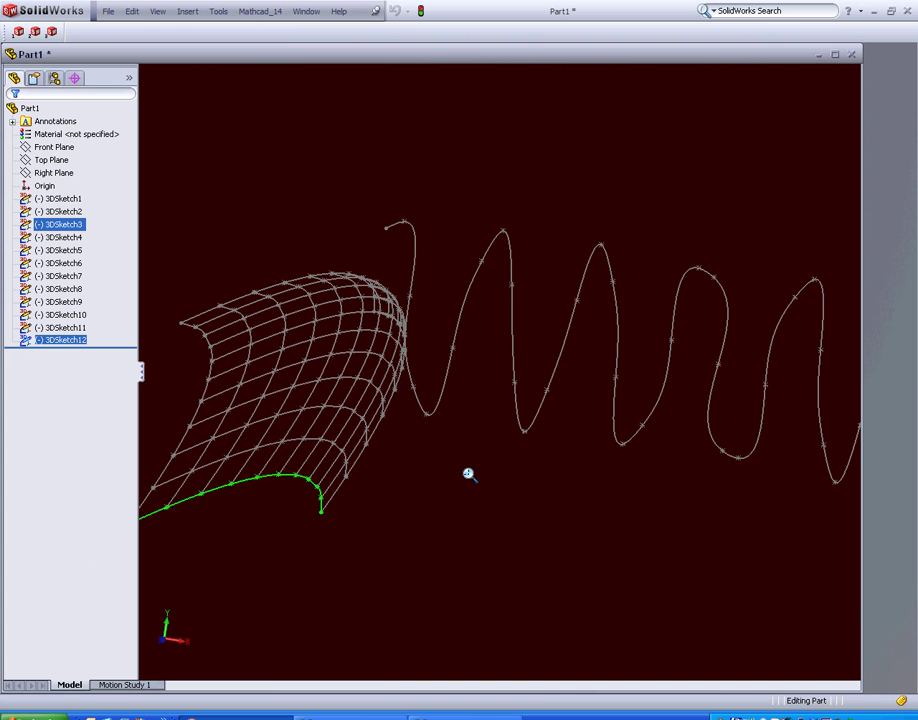